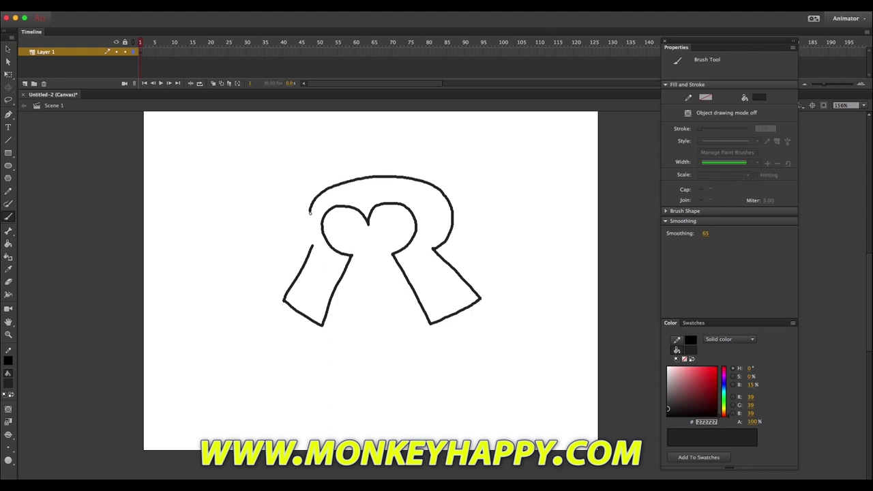
- Bend and smooth the helmet's dark outline so its line thickness varies around the curves
click(8, 49)
click(367, 217)
click(8, 422)
click(8, 422)
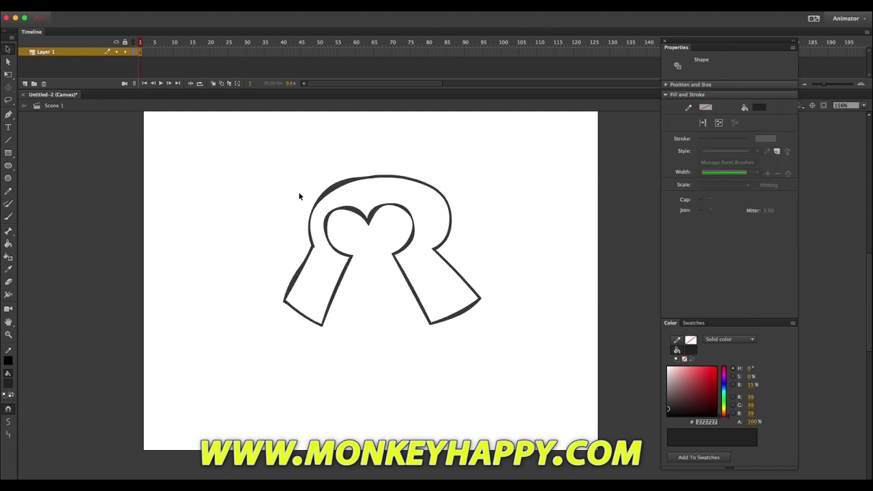
click(297, 199)
- Fill the inside of the helmet outline with grey 777777
key(z)
drag(240, 162, 660, 377)
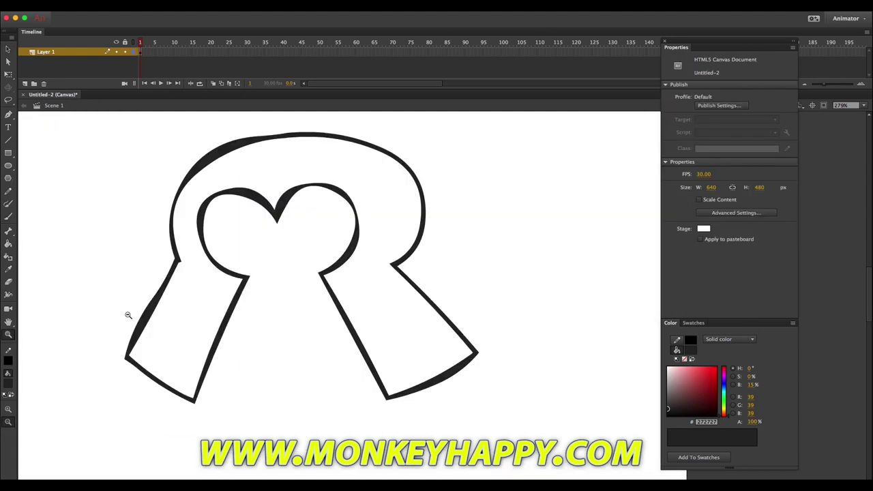
key(k)
click(384, 308)
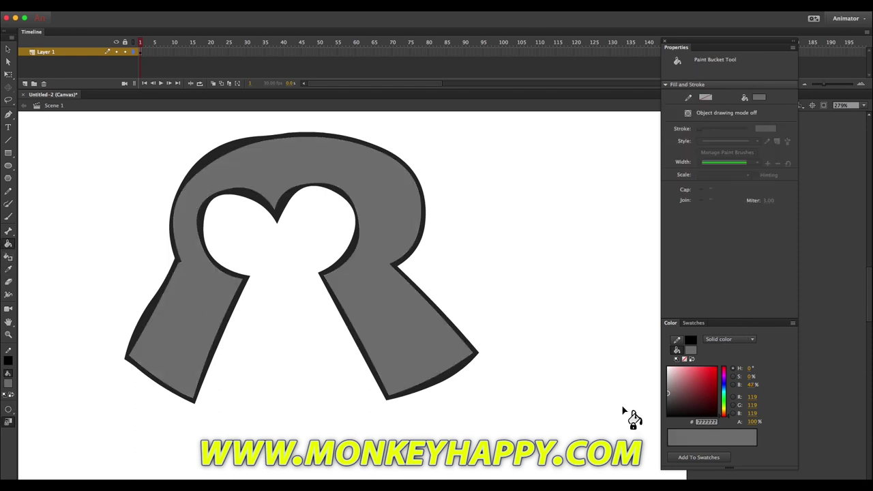
- Paint a white highlight in a new group, following the helmet's outer edge from the left flap over the top
click(669, 368)
key(super+g)
key(b)
mouse_move(140, 355)
mouse_down()
mouse_move(179, 224)
mouse_move(266, 150)
mouse_move(387, 169)
mouse_move(398, 246)
mouse_up()
key(v)
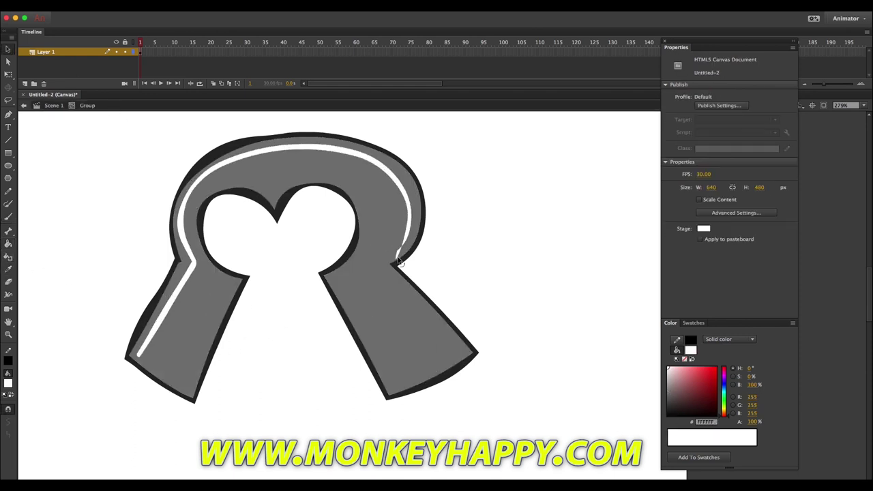
- Paint a second white highlight along the right flap and face opening, and taper and smooth its ends
key(b)
drag(377, 350, 344, 275)
mouse_move(367, 202)
mouse_down()
mouse_move(333, 180)
mouse_move(313, 178)
mouse_up()
key(v)
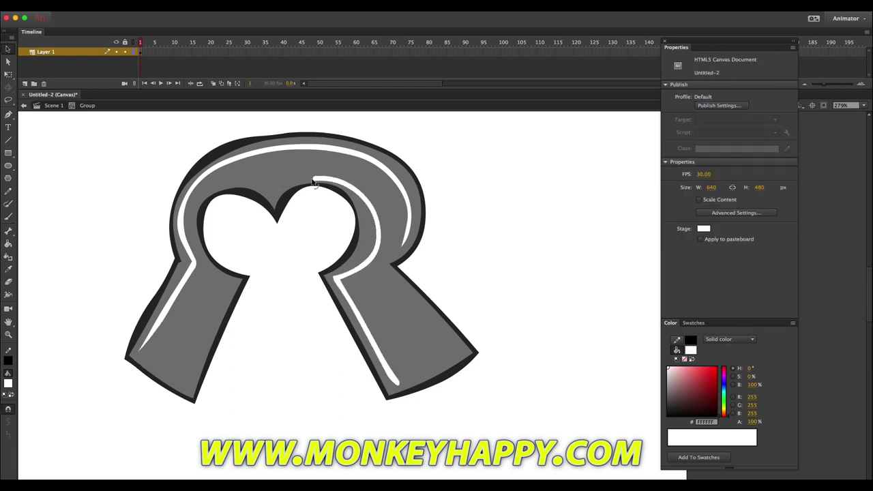
drag(373, 245, 366, 244)
click(314, 179)
key(Delete)
click(365, 259)
click(8, 421)
click(132, 210)
- Group the entire helmet with its highlights and tilt it slightly with the Free Transform tool
click(57, 107)
drag(84, 133, 572, 461)
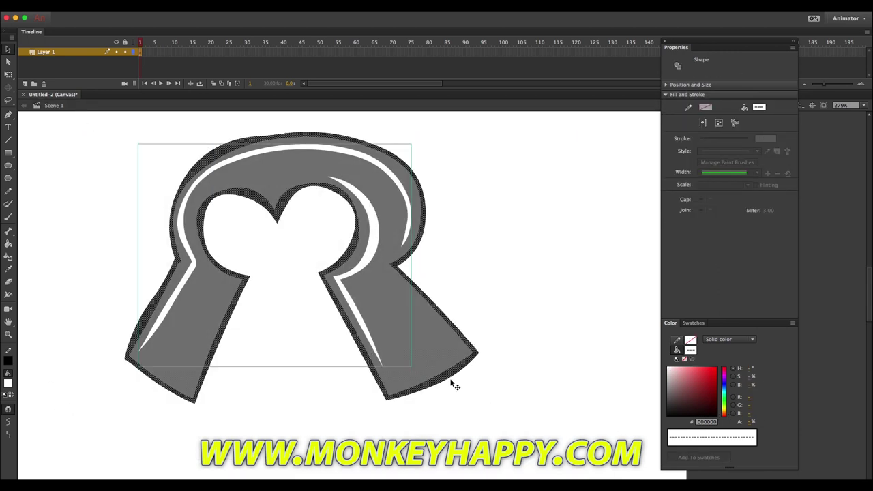
key(super+g)
key(q)
drag(484, 136, 489, 147)
click(529, 185)
- Set the fill color to brown A67C52 and brush the face outline, with the chin curving between the helmet flaps
click(696, 384)
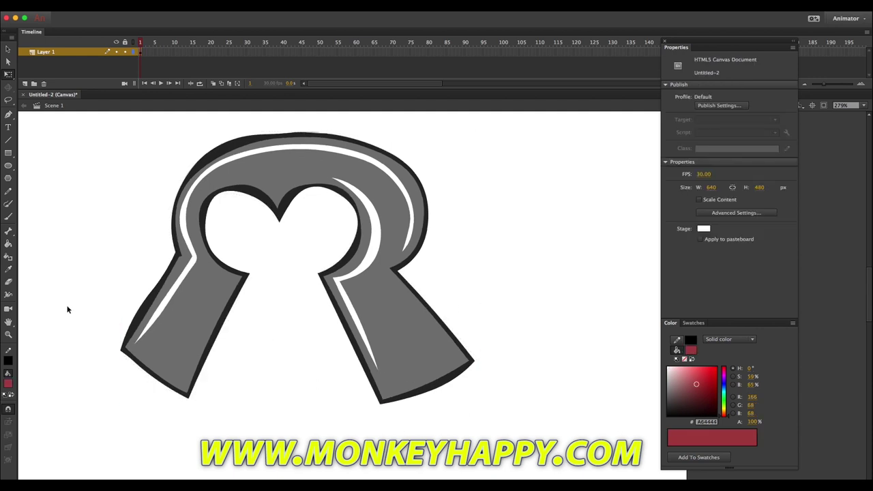
click(8, 384)
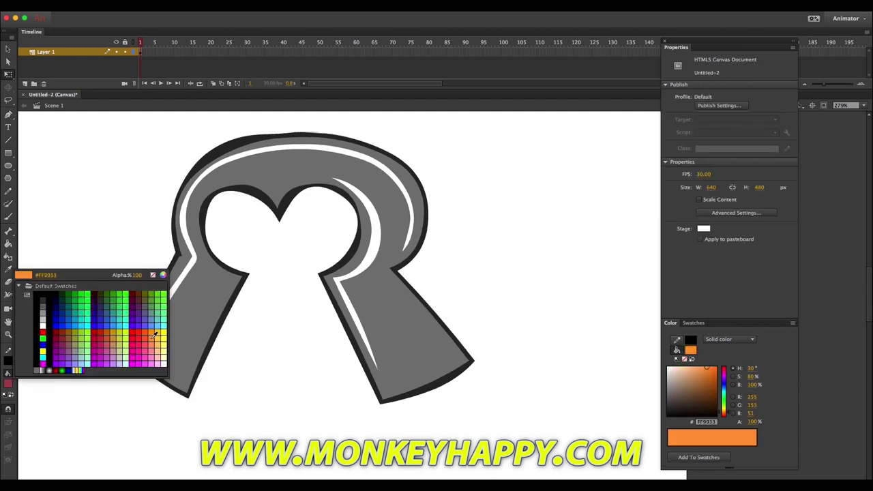
click(154, 335)
click(692, 384)
key(b)
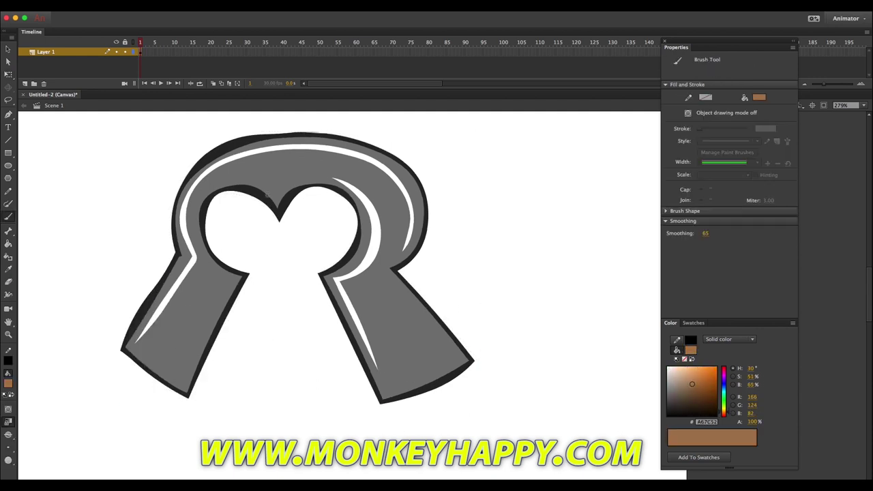
mouse_move(224, 288)
mouse_down()
mouse_move(321, 165)
mouse_move(270, 156)
mouse_up()
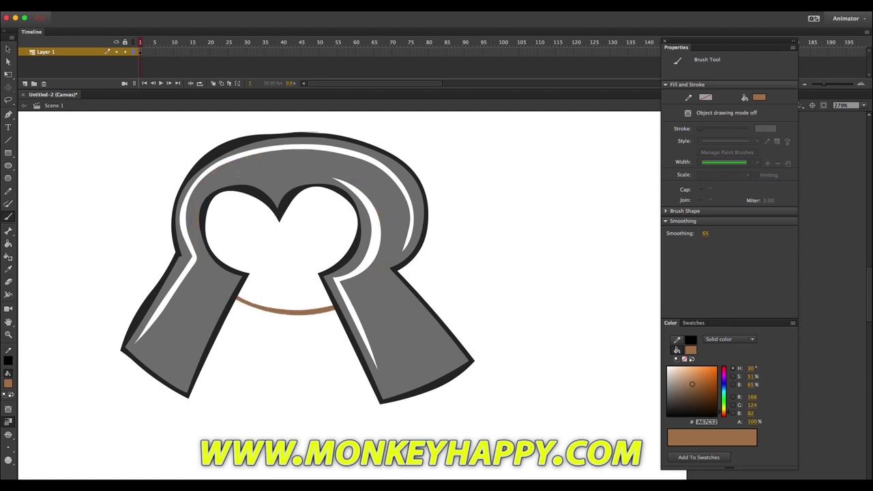
- Fill the face with the lighter skin tone D2A981
key(k)
click(686, 374)
click(289, 283)
- Paint a large drop-shaped nose over the face, with an outline in the chin's brown and skin tone fill D2A981
key(i)
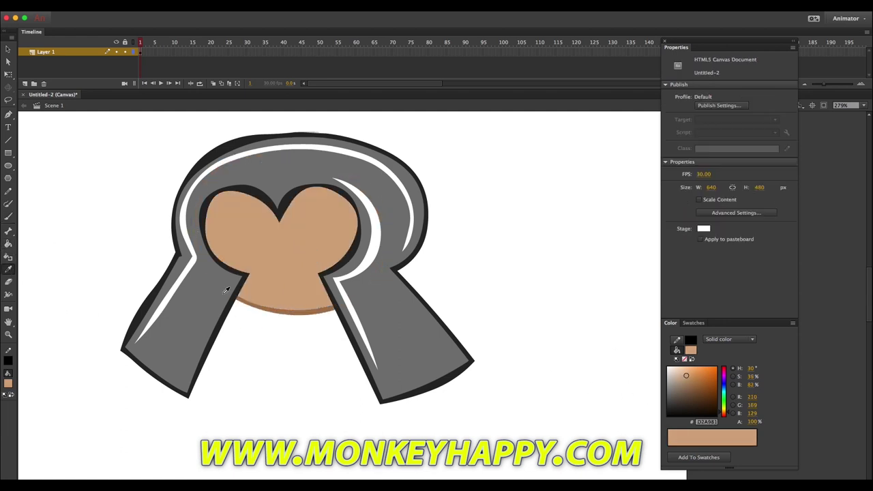
click(299, 311)
key(b)
mouse_move(275, 239)
mouse_down()
mouse_move(215, 332)
mouse_move(312, 266)
mouse_move(298, 257)
mouse_up()
key(v)
click(299, 313)
click(9, 422)
click(147, 227)
click(8, 192)
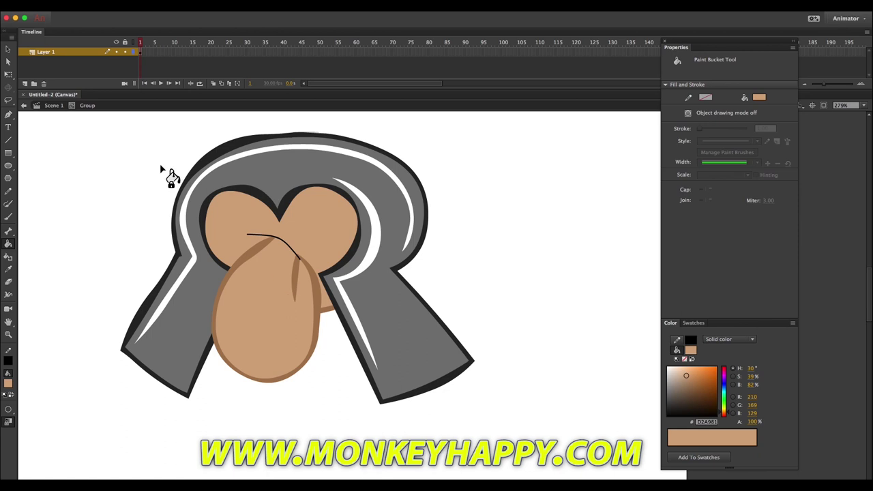
key(v)
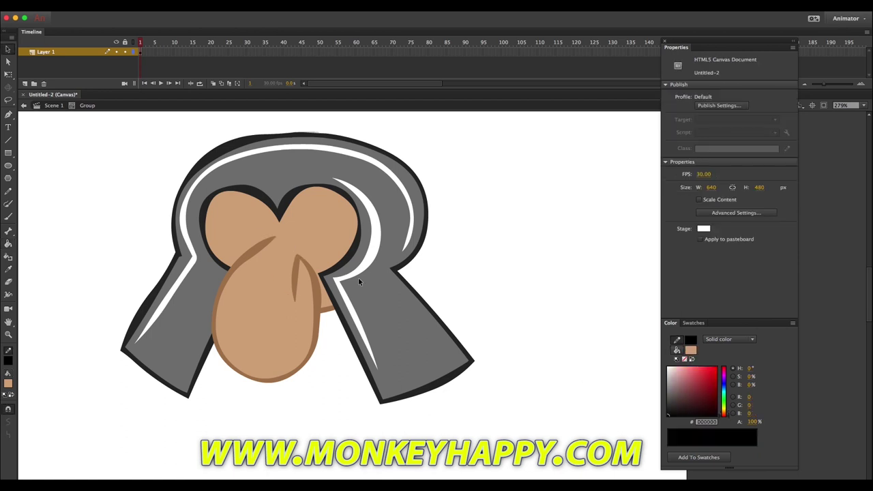
- Paint a white curved highlight along the left side of the nose, then widen it and taper its ends
double_click(258, 368)
key(b)
click(9, 384)
click(14, 331)
mouse_move(267, 372)
mouse_down()
mouse_move(246, 362)
mouse_move(256, 261)
mouse_move(275, 245)
mouse_up()
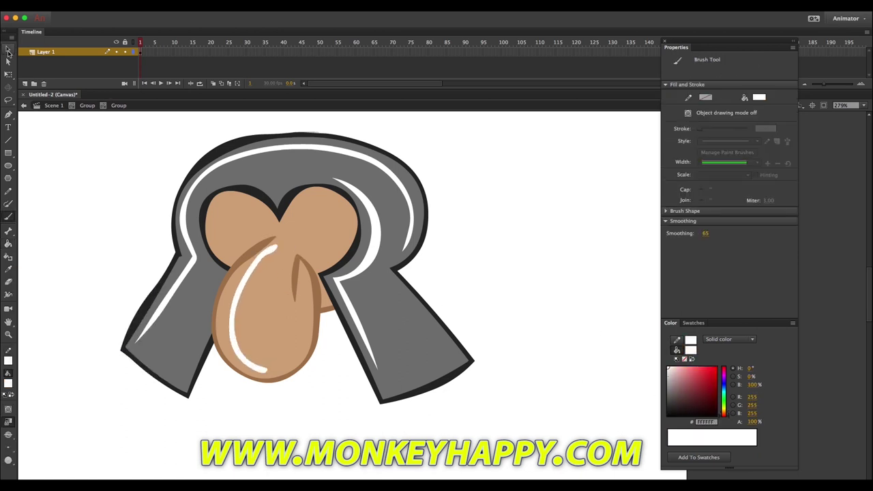
key(v)
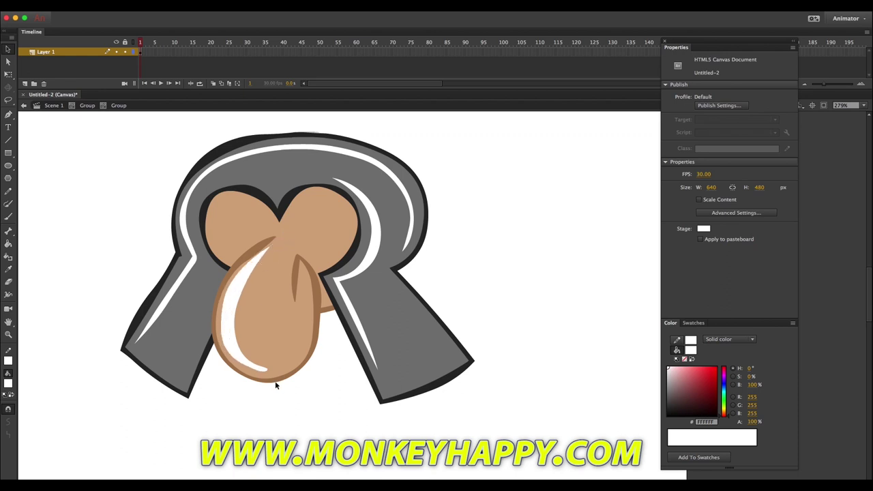
click(88, 109)
click(296, 273)
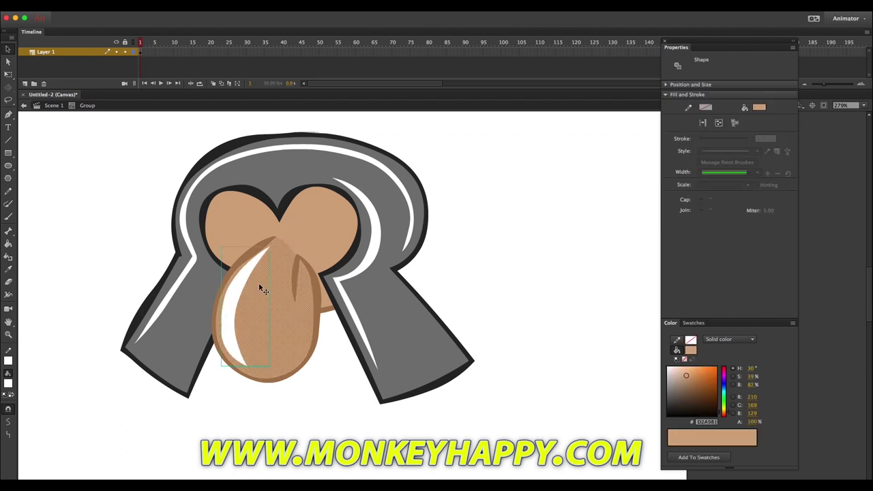
click(269, 259)
click(532, 341)
- Paint two narrow oval eye outlines above the nose in the nose outline's brown
key(b)
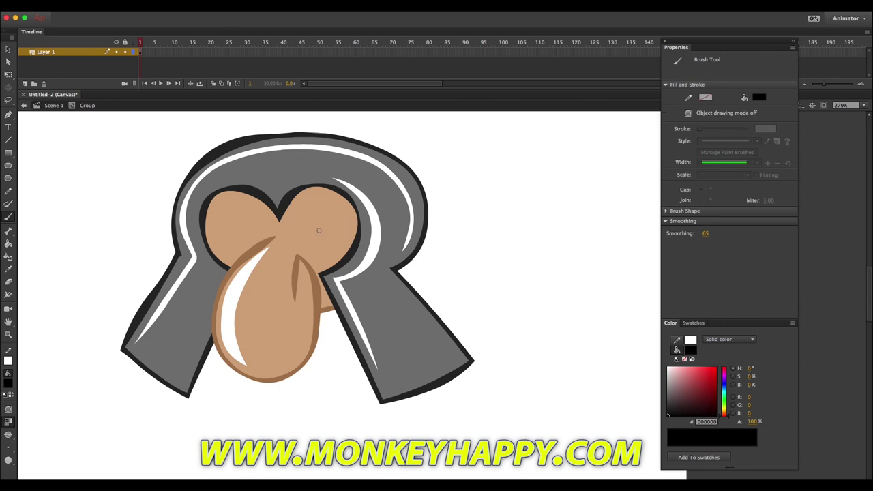
key(i)
click(318, 297)
key(b)
drag(344, 219, 323, 219)
drag(262, 222, 262, 222)
key(super+z)
key(super+z)
mouse_move(340, 220)
mouse_down()
mouse_move(302, 221)
mouse_move(347, 240)
mouse_move(335, 221)
mouse_up()
- Fill both eyes with the white sampled from the helmet highlight
click(8, 269)
click(180, 274)
click(241, 236)
click(338, 231)
- Paint two spiky black eyebrows above the eyes and fill their insides with black
click(672, 415)
double_click(346, 232)
key(b)
mouse_move(296, 213)
mouse_down()
mouse_move(399, 200)
mouse_move(359, 168)
mouse_move(301, 210)
mouse_move(235, 212)
mouse_move(221, 192)
mouse_move(262, 214)
mouse_up()
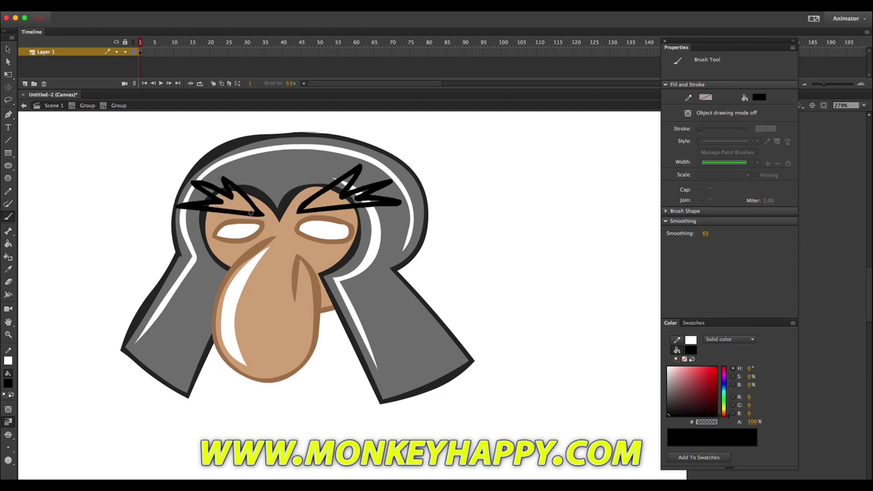
click(8, 244)
click(235, 202)
click(332, 198)
- Select both eyebrow shapes and straighten their edges into sharp spikes
click(8, 49)
click(237, 203)
shift+click(314, 205)
click(8, 434)
click(102, 246)
- Group each eyebrow separately and move both slightly down, closer to the eyes
click(246, 202)
key(super+g)
click(328, 199)
key(super+g)
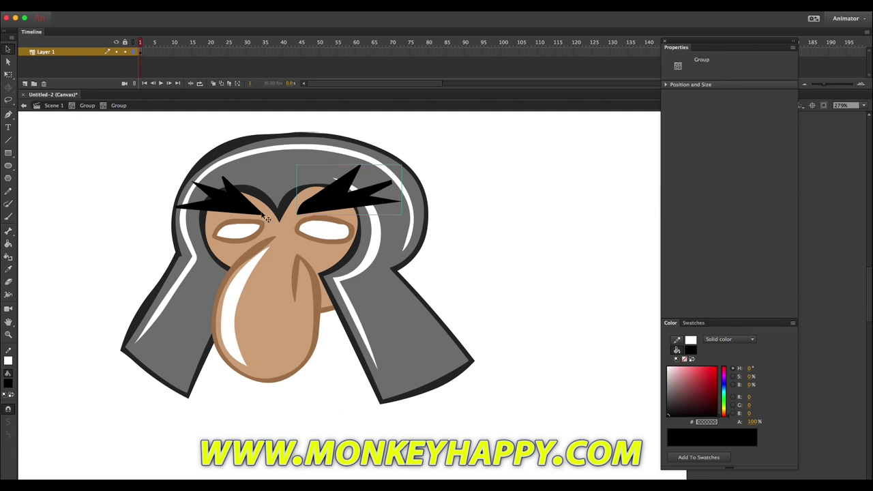
drag(263, 215, 258, 220)
drag(335, 203, 335, 208)
- Paint a round black pupil in each eye and shift the left pupil toward the nose
click(125, 204)
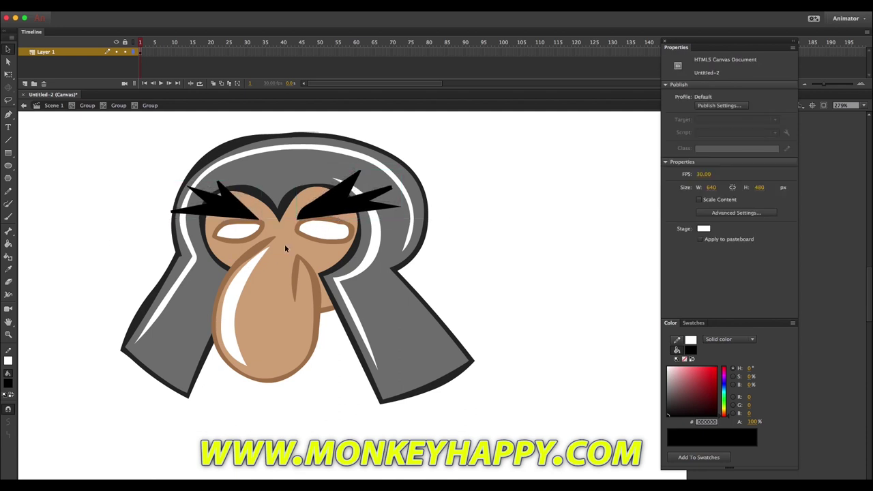
key(b)
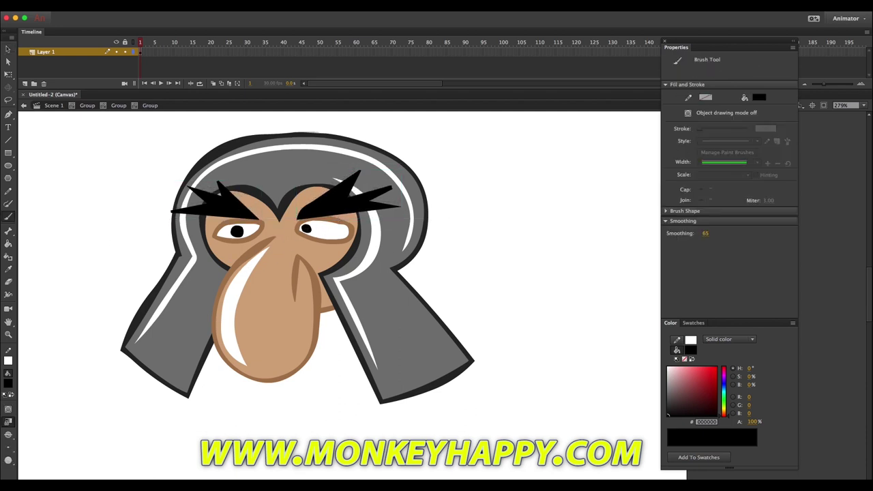
key(v)
drag(236, 233, 244, 233)
click(442, 251)
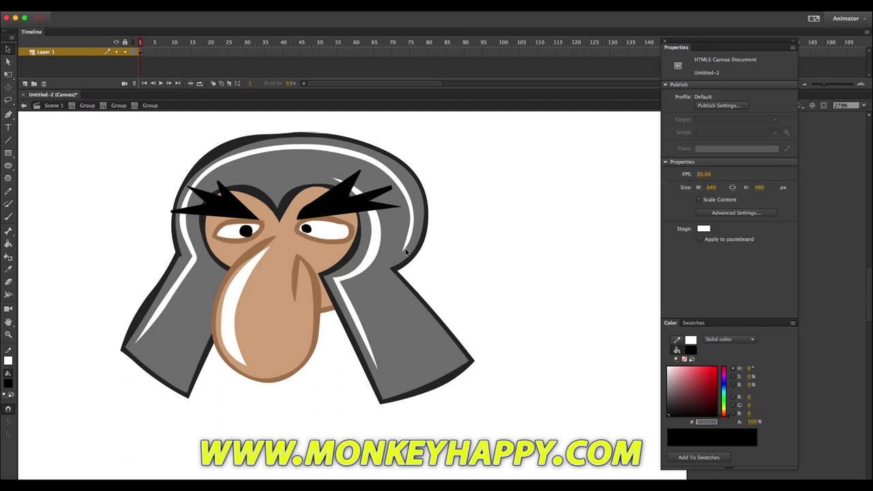
- Select the eyes, pupils and eyebrows and convert them to a movie clip symbol named eyes
drag(165, 171, 487, 304)
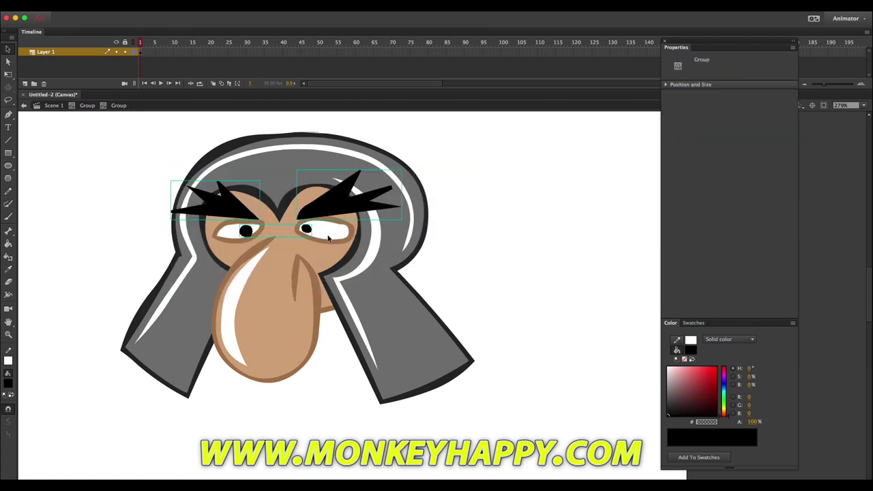
click(88, 109)
click(318, 236)
shift+click(318, 240)
shift+click(244, 238)
shift+click(245, 241)
drag(325, 224, 324, 219)
click(136, 5)
click(174, 30)
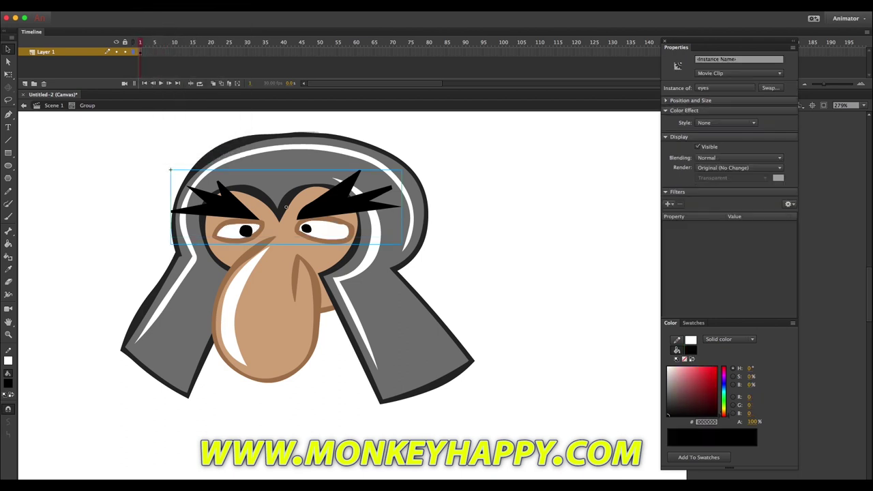
- Open the eyes symbol, add a keyframe at frame 35, and lower both eyebrows slightly there
double_click(321, 225)
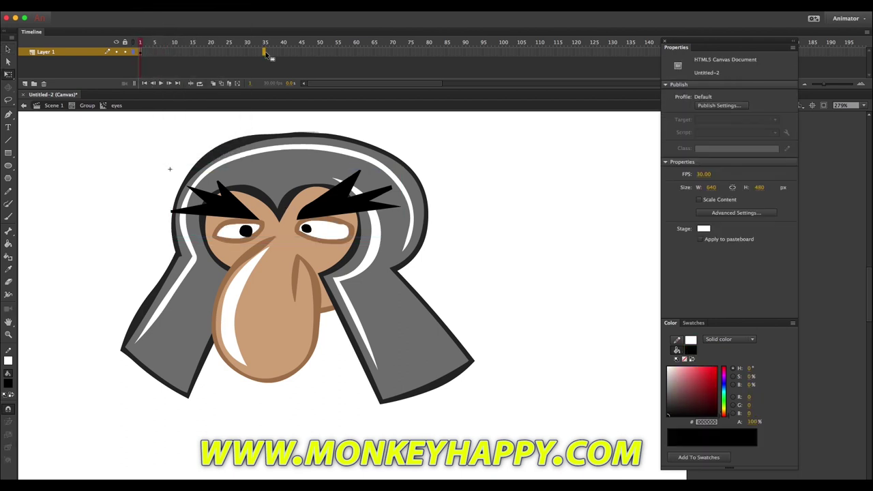
click(131, 172)
key(super+a)
shift+click(250, 208)
drag(283, 215, 345, 202)
key(super+z)
key(super+b)
click(437, 171)
click(239, 209)
drag(239, 210, 239, 215)
- Add a keyframe at frame 37, remove the pupils, and color the eye whites with skin tone D2A981
click(273, 53)
key(F6)
click(323, 183)
drag(307, 232, 304, 227)
key(i)
click(253, 244)
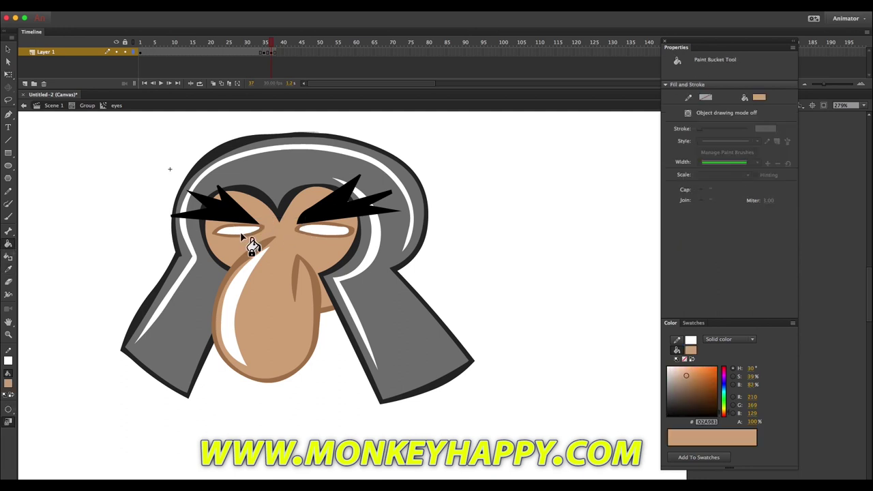
- Draw a black closed-eyelid line across each eye and move both eyebrows down onto the lids
key(b)
drag(211, 232, 258, 228)
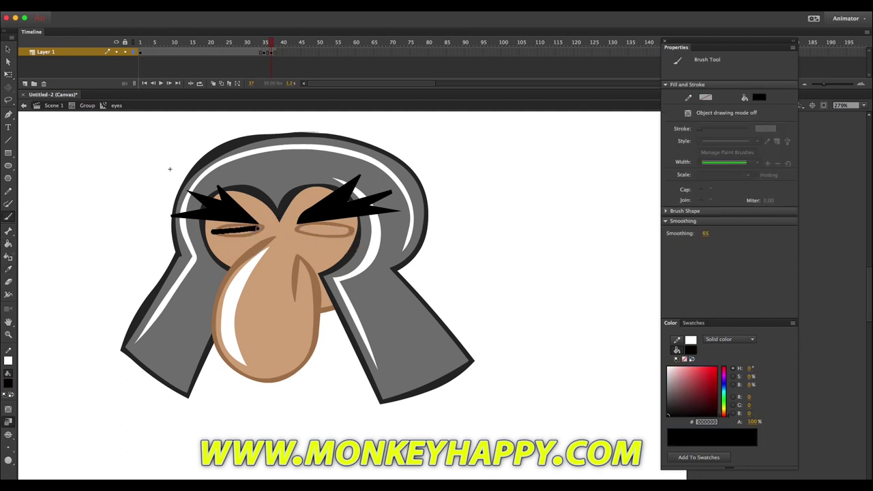
drag(350, 232, 352, 232)
key(v)
drag(235, 210, 235, 214)
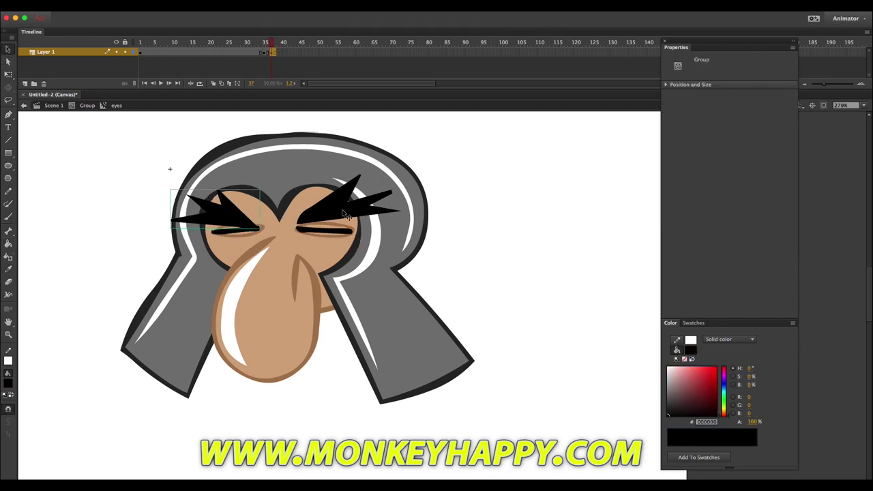
drag(345, 211, 345, 216)
- Play the blink animation and turn on loop playback
click(253, 53)
key(Return)
click(275, 52)
click(255, 5)
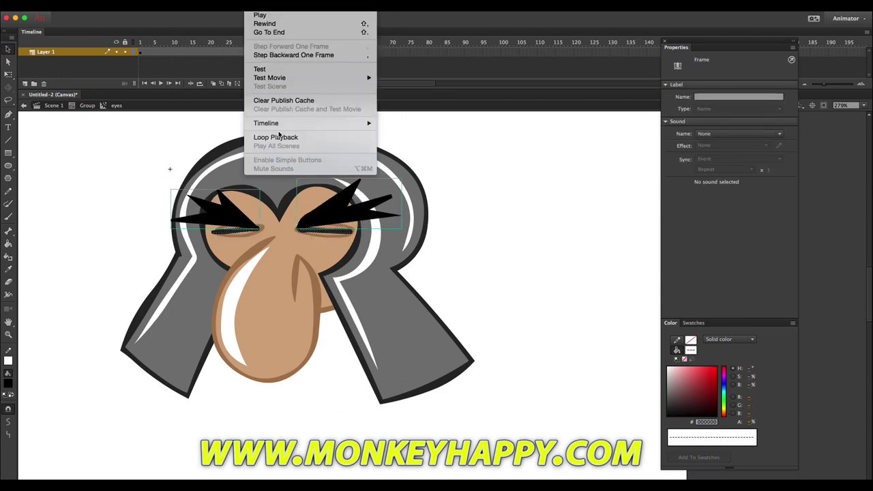
click(279, 136)
- Leave the eyes symbol and reshape the helmet's outline, straightening the left flap edge and cleaning up the right notch
click(86, 107)
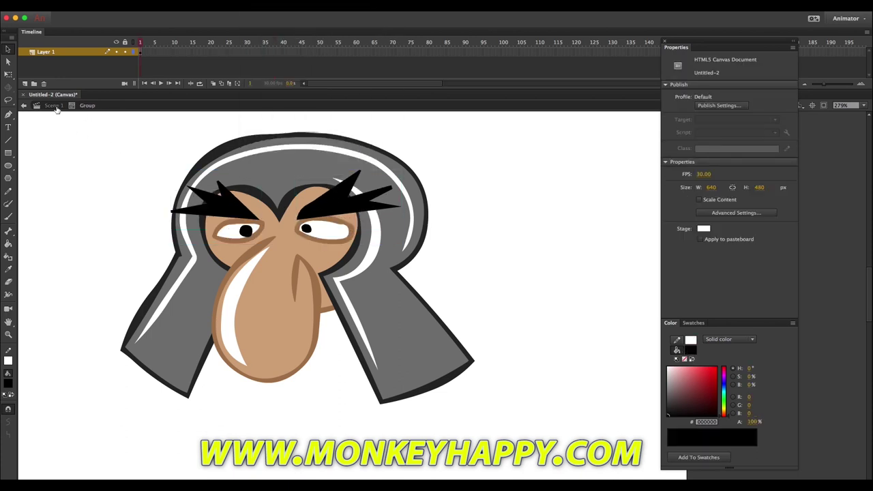
double_click(125, 151)
double_click(324, 290)
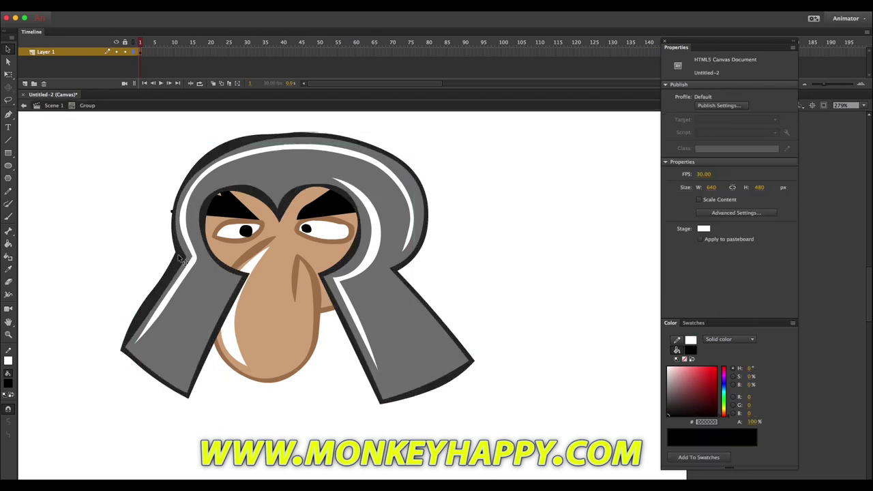
drag(181, 260, 122, 352)
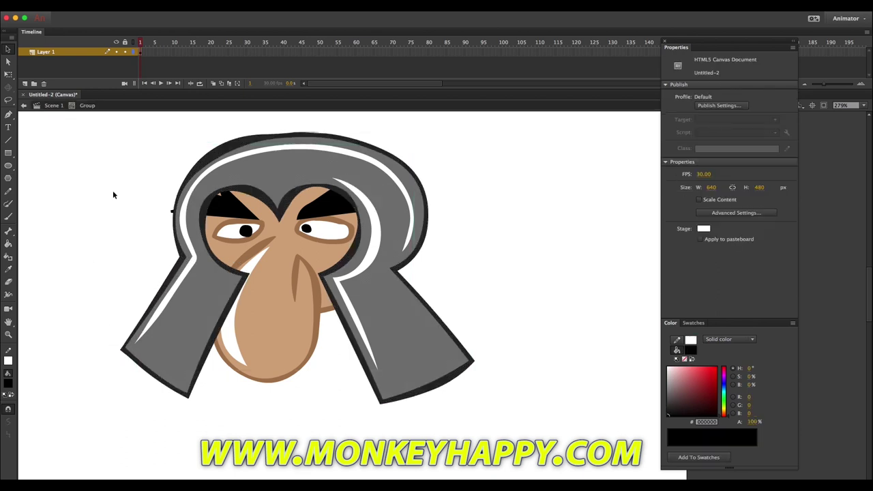
mouse_move(399, 271)
mouse_down()
mouse_move(411, 273)
mouse_move(394, 271)
mouse_up()
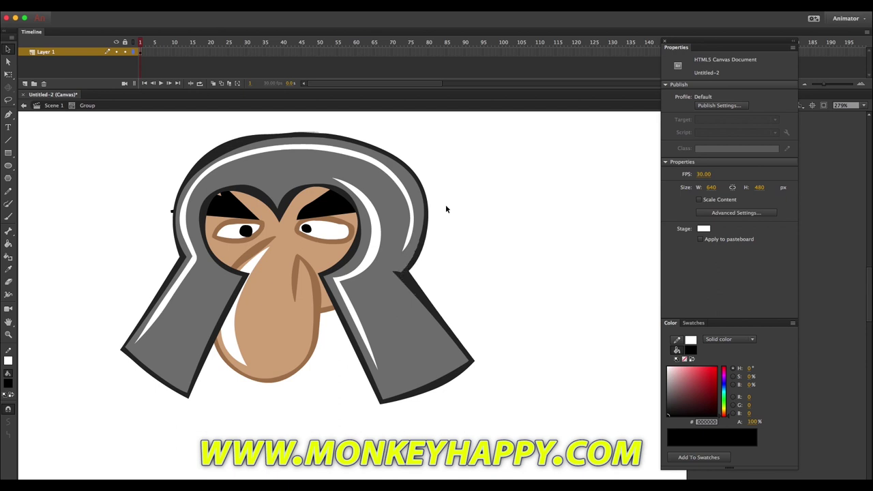
key(super+z)
key(super+z)
key(super+z)
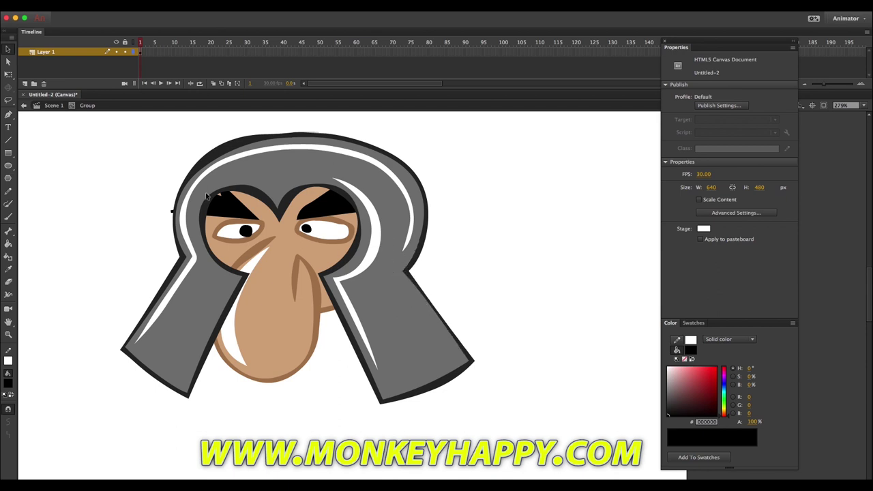
- Select the skin-colored face shapes, group them, and send the group to the back
click(54, 106)
drag(112, 129, 506, 421)
click(163, 6)
click(140, 253)
click(324, 316)
click(325, 309)
shift+click(322, 254)
key(super+g)
key(super+shift+Down)
- Brush a beard outline with a jagged lower edge around the nose in dark red 4F0000
click(621, 402)
drag(716, 393, 717, 401)
key(super+g)
key(b)
mouse_move(228, 255)
mouse_down()
mouse_move(200, 425)
mouse_move(386, 417)
mouse_move(341, 267)
mouse_move(251, 248)
mouse_move(225, 260)
mouse_up()
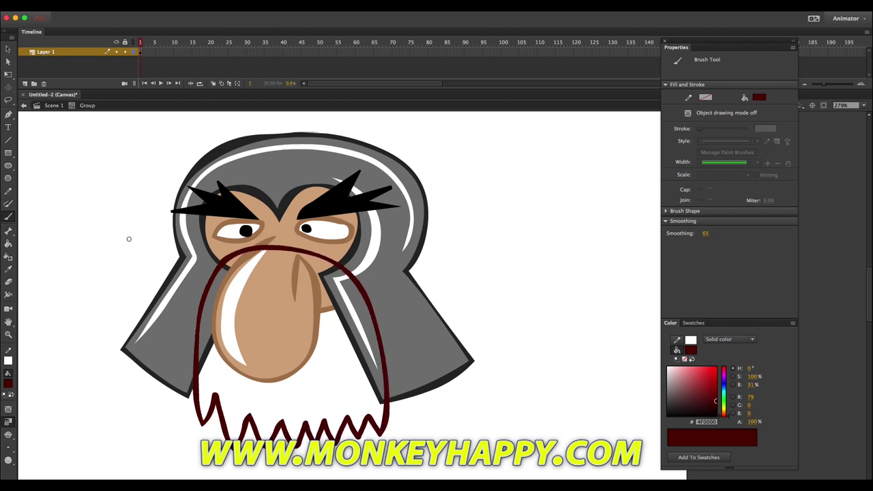
- Fill the beard outline with bright red FF0000
key(k)
click(716, 369)
click(290, 332)
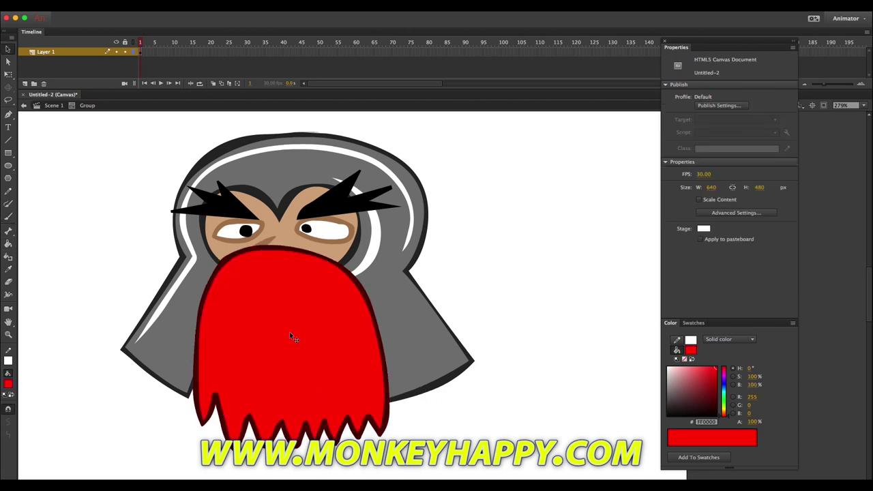
- Shade the beard's lower part darker red below a jagged pencil line, and delete the guide line
key(b)
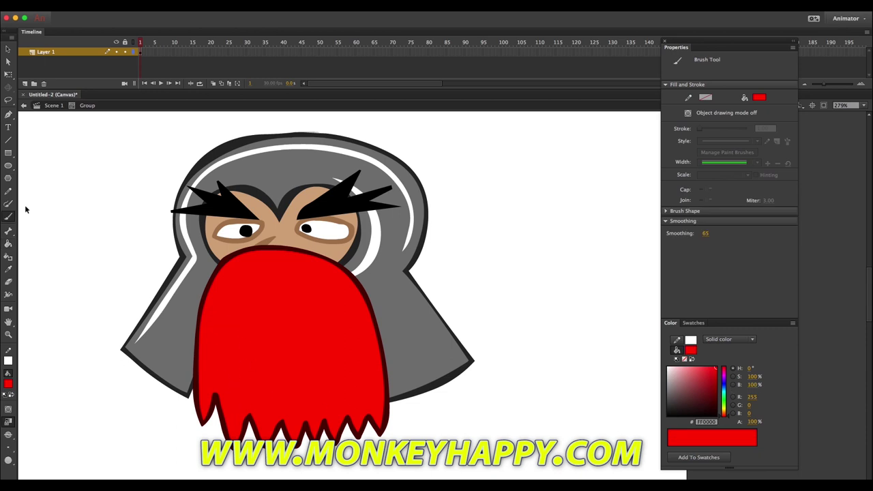
key(y)
mouse_move(202, 270)
mouse_down()
mouse_move(256, 390)
mouse_move(358, 392)
mouse_move(322, 217)
mouse_up()
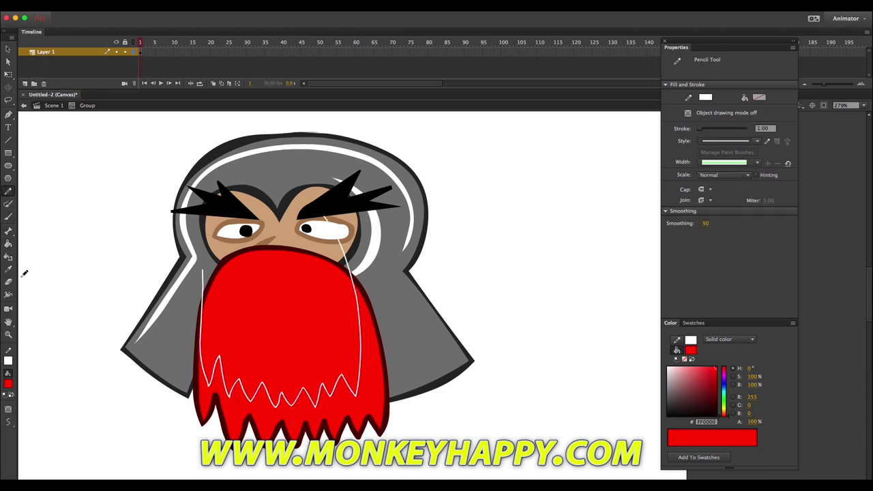
click(8, 244)
click(716, 383)
click(376, 393)
click(8, 49)
double_click(217, 367)
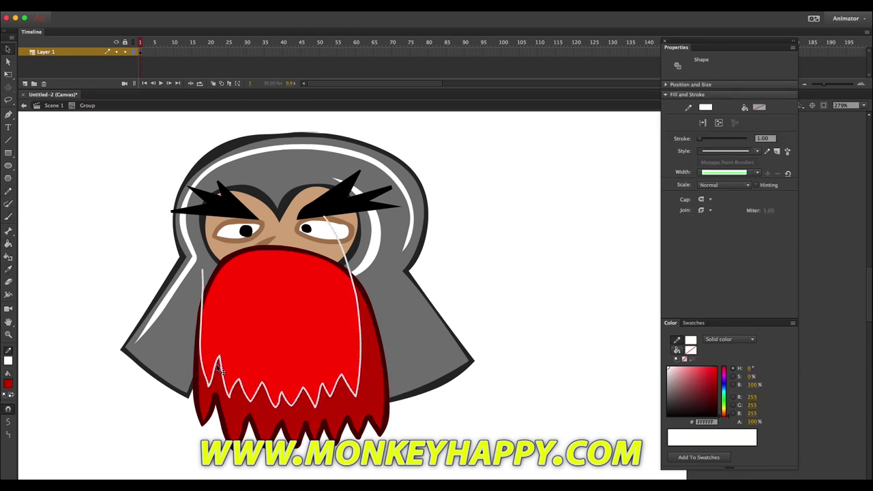
key(Delete)
- Leave the beard group and move it behind the nose and helmet
click(56, 106)
click(264, 309)
key(super+Down)
key(super+Down)
key(shift+Down)
click(131, 243)
- Select all the head artwork and convert it to a symbol named head
drag(74, 138, 507, 426)
click(161, 6)
click(178, 28)
text(head)
key(Return)
- Brush a leg outline with an oval foot opening below the beard, using the helmet's dark outline color 272727
scroll(174, 200, down, 5)
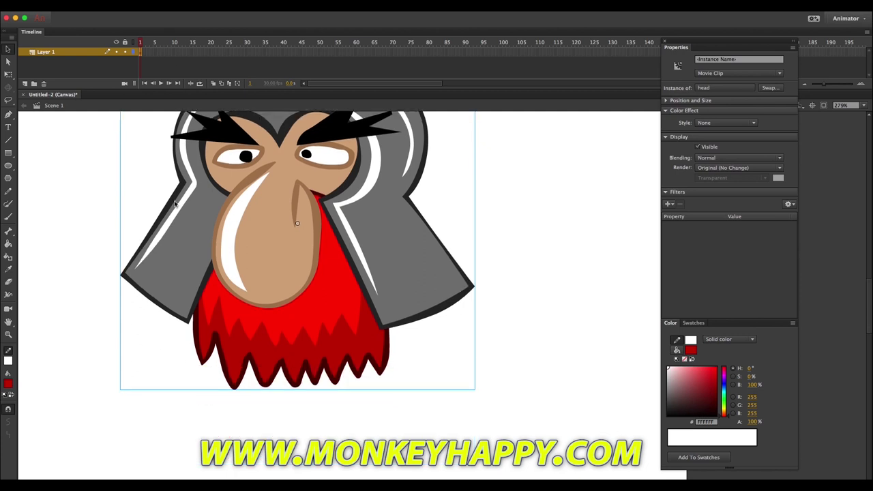
click(94, 225)
click(9, 270)
click(178, 191)
key(b)
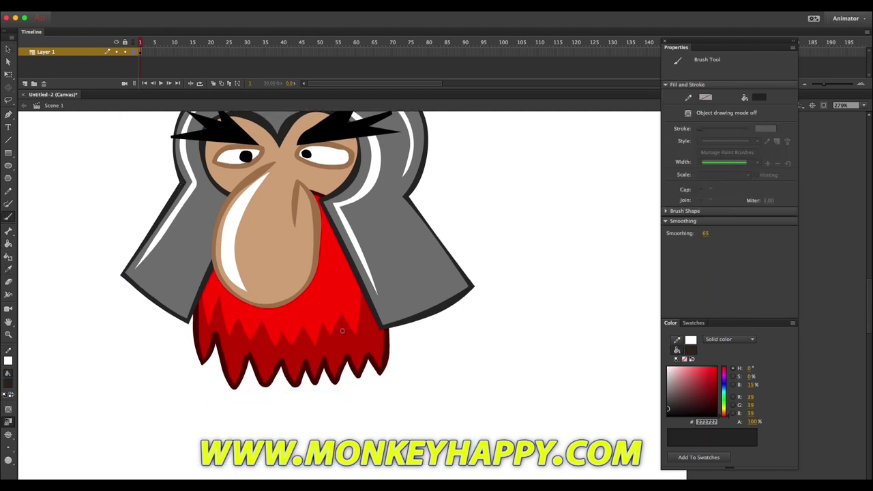
mouse_move(344, 400)
mouse_down()
mouse_move(370, 335)
mouse_move(356, 343)
mouse_up()
key(super+z)
mouse_move(351, 331)
mouse_down()
mouse_move(349, 408)
mouse_move(438, 377)
mouse_move(383, 311)
mouse_move(351, 329)
mouse_up()
key(ctrl+z)
mouse_move(339, 401)
mouse_down()
mouse_move(436, 414)
mouse_move(341, 402)
mouse_move(426, 414)
mouse_move(431, 393)
mouse_up()
- Fill the leg with the helmet's gray and brush a white highlight along its outer edge in a new group
click(8, 269)
click(390, 271)
click(404, 365)
drag(669, 409, 592, 321)
key(super+g)
click(8, 216)
drag(420, 401, 393, 328)
- Fill the leg's oval foot opening with black 000000 and brush dark gray 353535 shading inside it
key(v)
click(423, 371)
click(521, 384)
drag(672, 410, 664, 420)
click(8, 244)
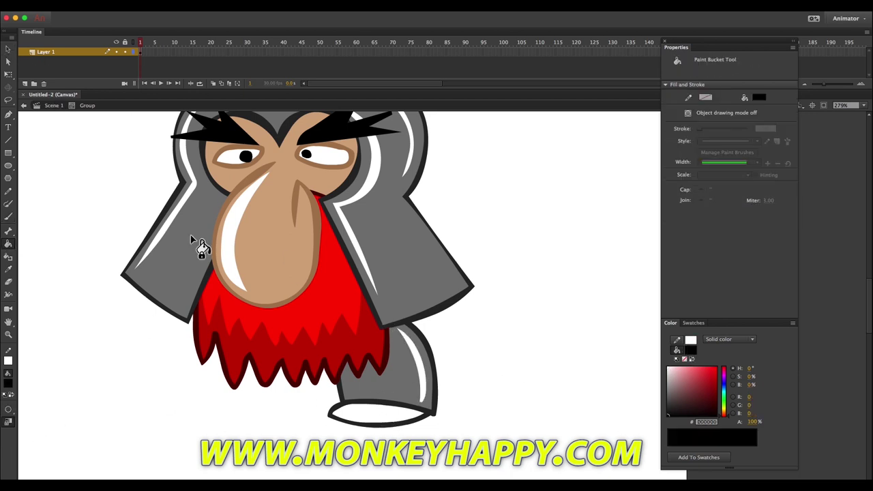
click(375, 408)
key(b)
drag(342, 413, 374, 410)
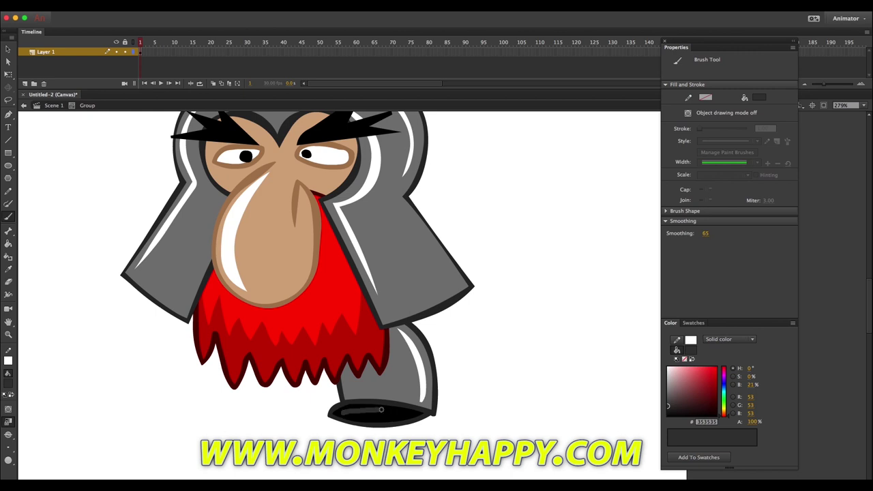
click(8, 49)
key(Delete)
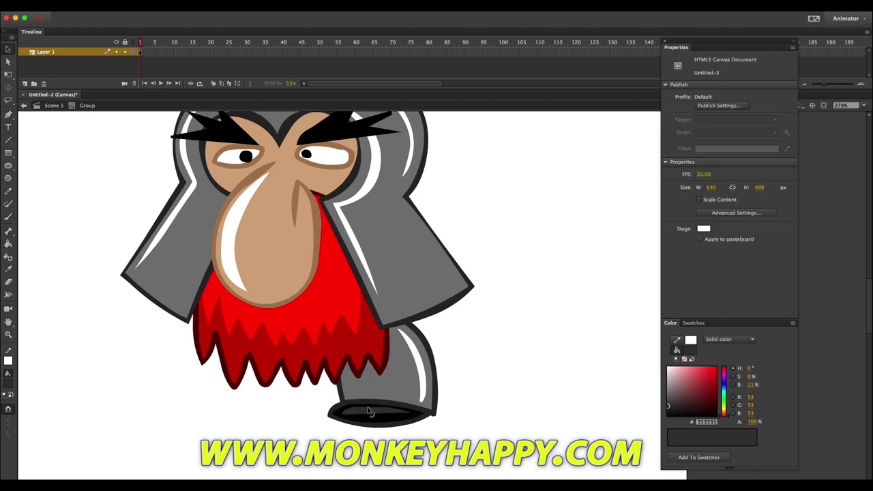
- Select all the leg shapes and convert them to a symbol named leg
double_click(393, 422)
shift+click(393, 421)
shift+click(387, 407)
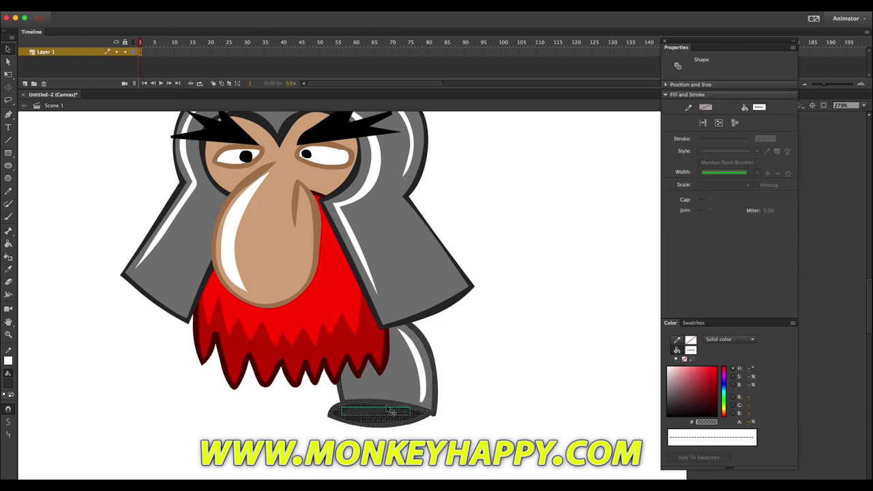
click(164, 5)
click(189, 29)
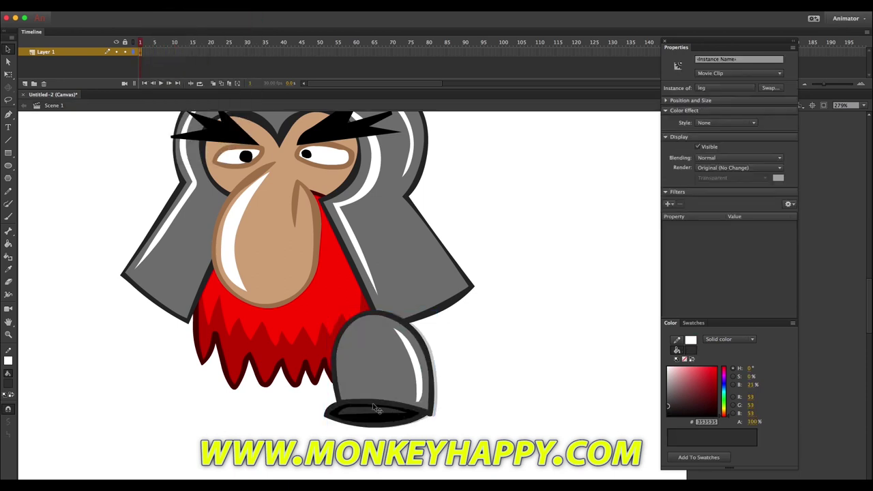
- Duplicate the leg, space the two legs side by side under the beard, and send both behind the head
drag(379, 382, 260, 385)
key(ctrl+v)
drag(441, 329, 380, 408)
shift+click(230, 383)
key(ctrl+shift+Down)
key(Left)
key(Left)
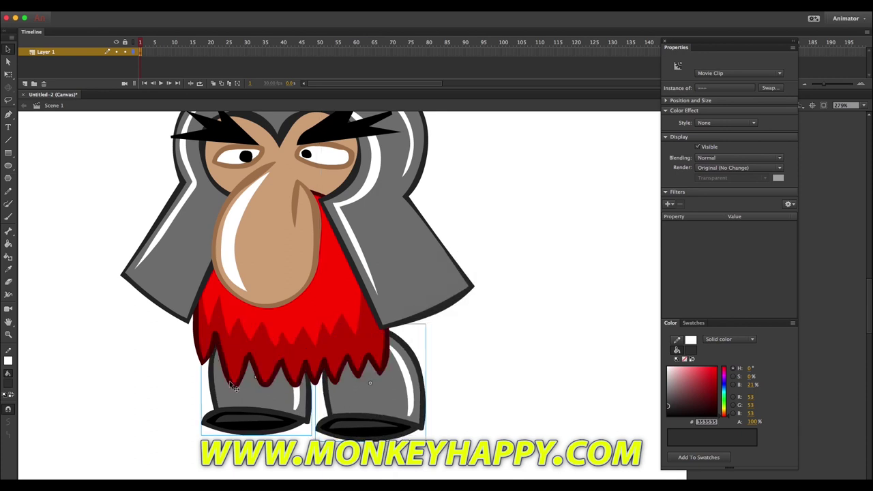
key(Down)
key(Down)
- In a new group, brush a rounded body outline with a double-curved, pointed lower hem in 272727
click(94, 206)
key(b)
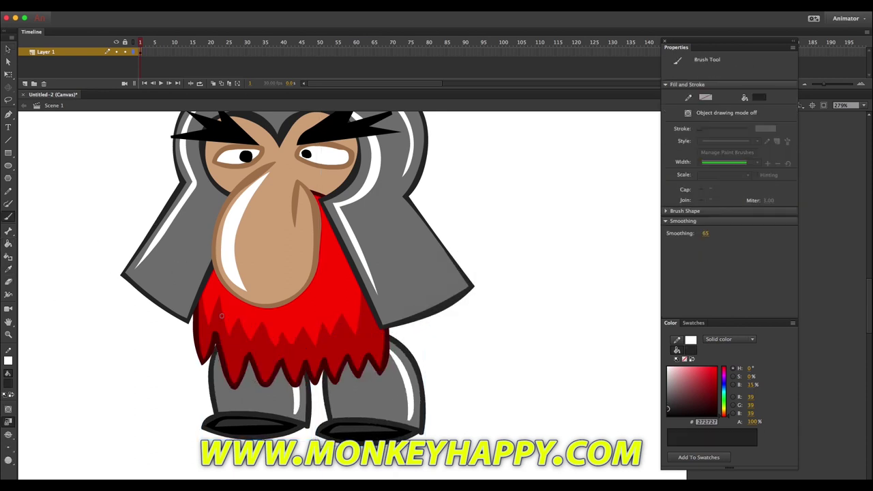
mouse_move(194, 368)
mouse_down()
mouse_move(319, 390)
mouse_move(420, 360)
mouse_move(435, 365)
mouse_move(441, 308)
mouse_move(298, 206)
mouse_move(193, 269)
mouse_move(194, 368)
mouse_up()
key(v)
click(438, 351)
key(super+g)
double_click(438, 351)
click(497, 339)
key(b)
mouse_move(194, 351)
mouse_down()
mouse_move(285, 358)
mouse_move(316, 379)
mouse_move(385, 348)
mouse_move(436, 356)
mouse_up()
- Fill the body with the helmet's gray and its lower hem bands with lighter gray 989898
click(8, 269)
click(167, 280)
click(324, 341)
click(669, 387)
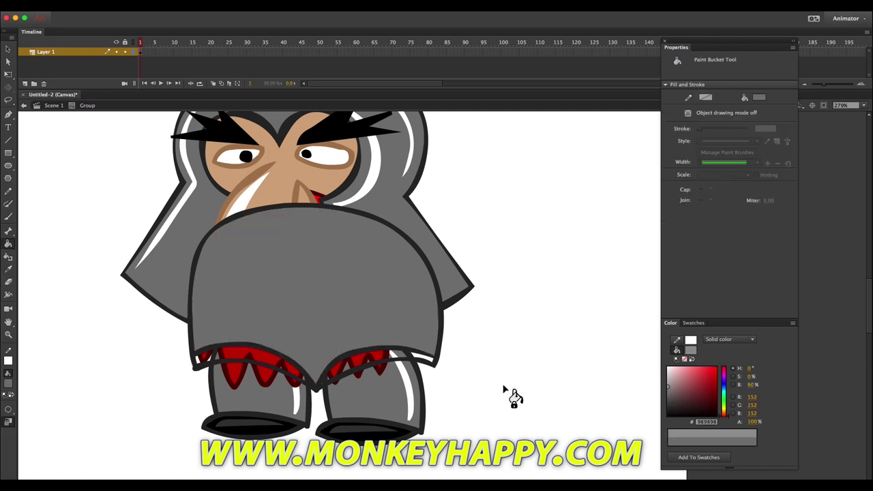
click(277, 362)
click(373, 356)
- Brush white FFFFFF highlights along the body's upper edge and hem bands in a nested group
click(668, 367)
key(super+g)
key(b)
mouse_move(202, 340)
mouse_down()
mouse_move(201, 305)
mouse_move(238, 233)
mouse_move(342, 221)
mouse_move(412, 268)
mouse_move(431, 341)
mouse_up()
mouse_move(200, 356)
mouse_down()
mouse_move(254, 353)
mouse_move(300, 372)
mouse_up()
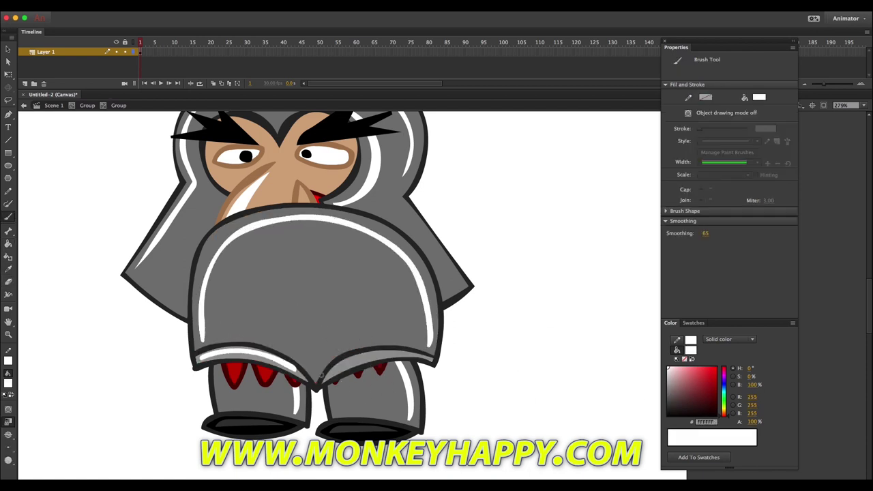
- Convert the body artwork to a symbol named body and place it behind the head, in front of the legs
click(8, 49)
drag(493, 429, 103, 182)
double_click(92, 117)
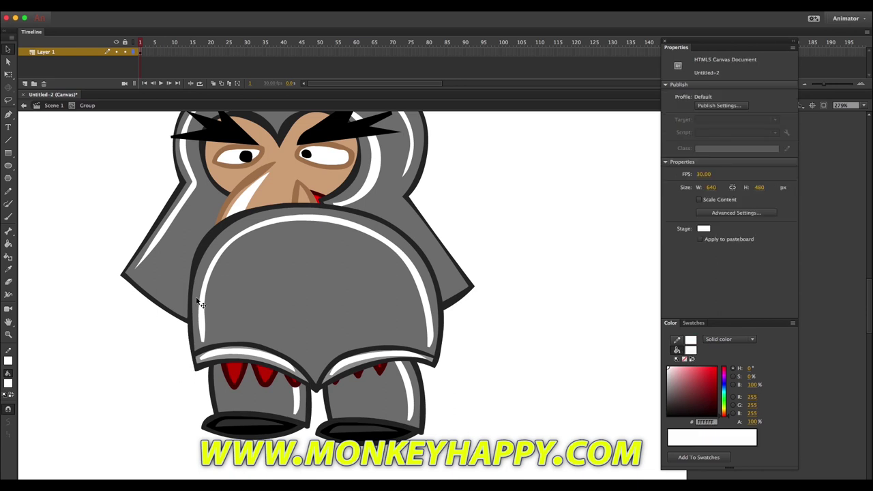
click(306, 313)
click(166, 6)
click(179, 29)
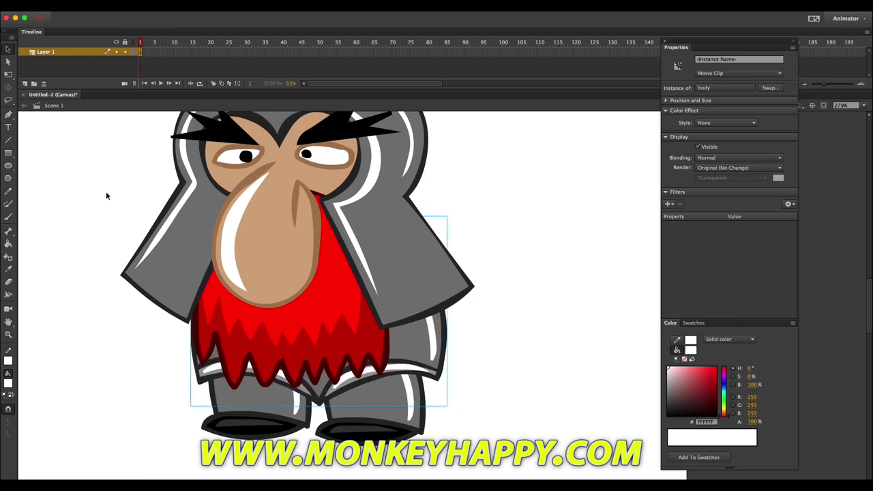
click(100, 184)
- Brush an arm outline with shoulder, forearm and cuff beside the body in dark gray 272727
key(i)
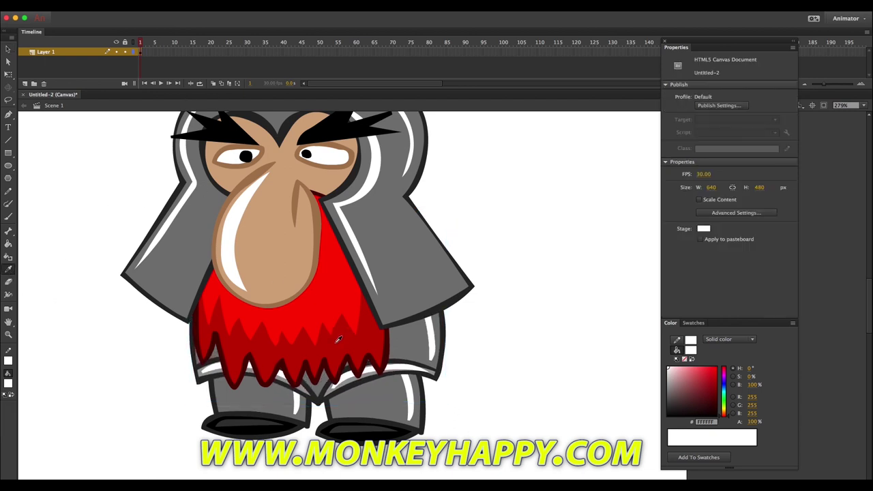
click(412, 316)
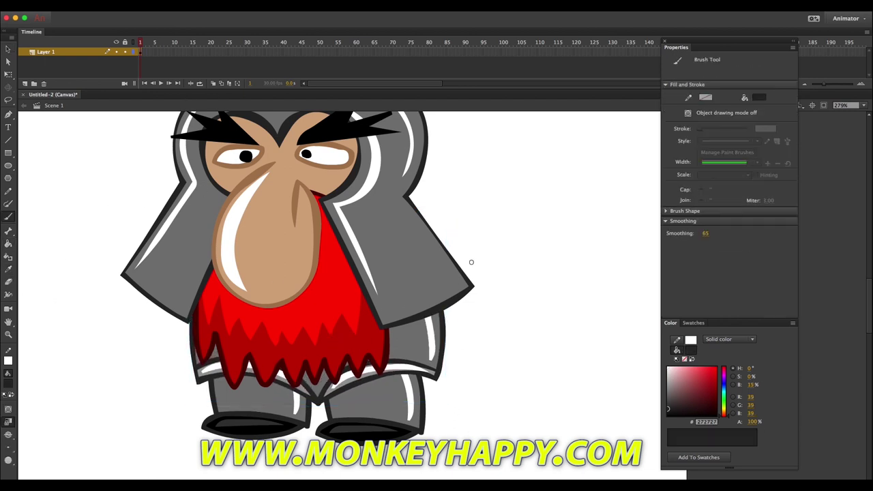
mouse_move(464, 223)
mouse_down()
mouse_move(475, 263)
mouse_move(509, 208)
mouse_move(483, 276)
mouse_up()
key(super+z)
mouse_move(482, 275)
mouse_down()
mouse_move(495, 292)
mouse_move(492, 322)
mouse_move(530, 335)
mouse_up()
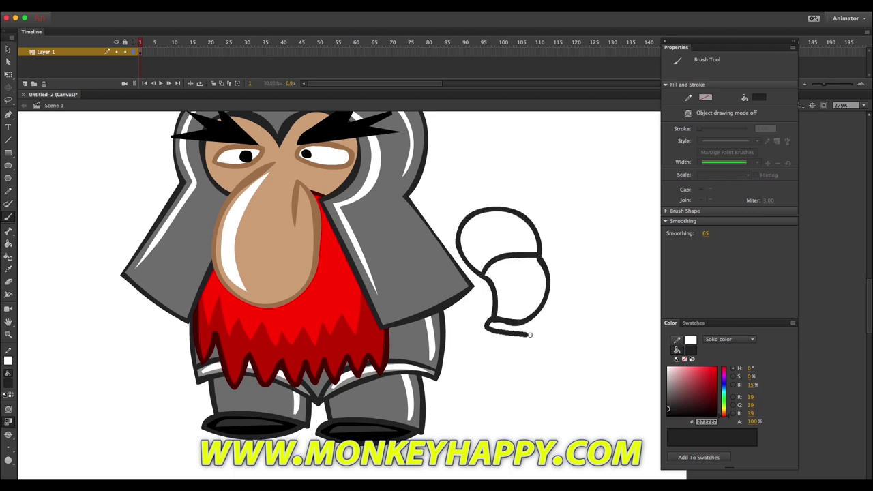
- Fill the arm's shoulder, forearm and cuff with the helmet's gray 777777
click(10, 269)
click(424, 274)
click(505, 241)
click(519, 290)
click(522, 330)
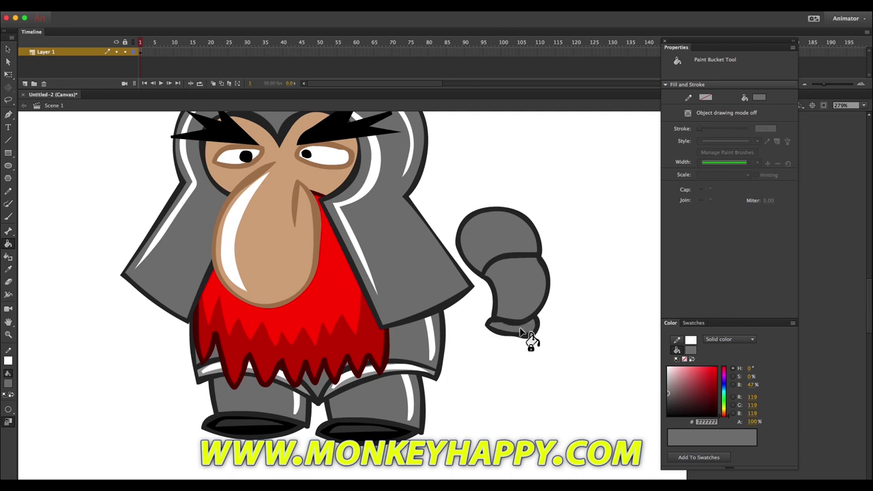
- Brush white FFFFFF highlights on the shoulder, forearm and cuff in a new group
click(8, 270)
click(178, 209)
click(8, 217)
key(super+g)
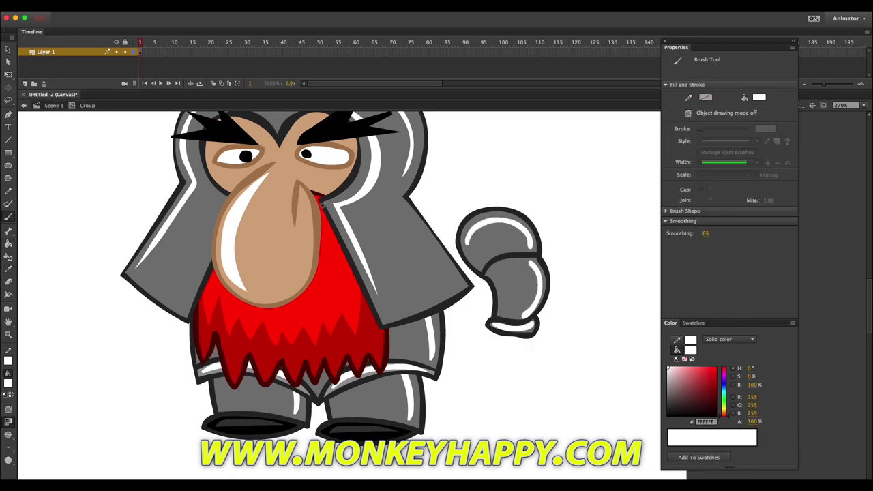
- Select the complete arm artwork and convert it to a symbol named armg
key(v)
drag(620, 380, 448, 183)
click(56, 108)
drag(445, 185, 445, 185)
click(164, 6)
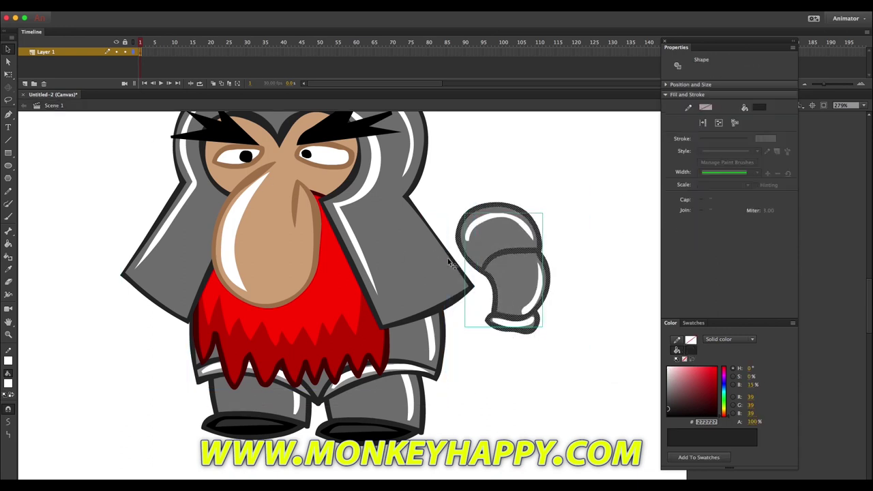
click(179, 30)
text(armg)
key(Return)
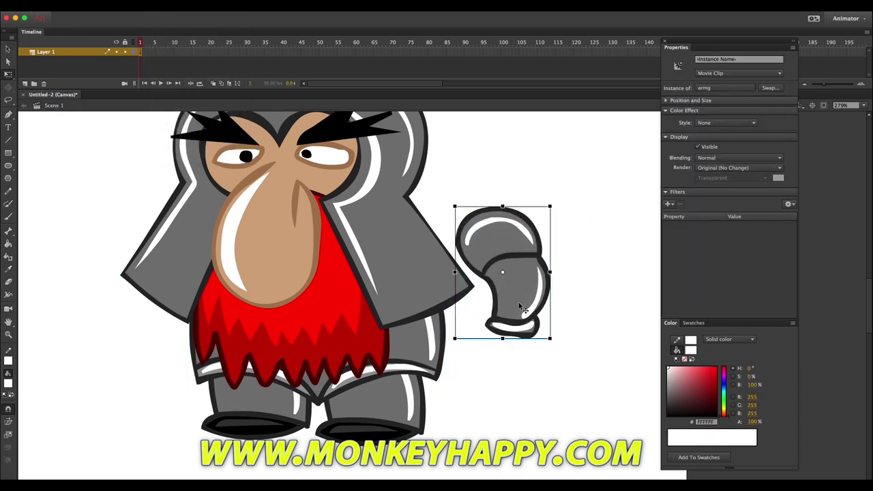
- Open the arm symbol and brush a hand outline with fingers below the cuff in brown A67B52
double_click(519, 302)
click(45, 285)
key(i)
click(310, 196)
key(b)
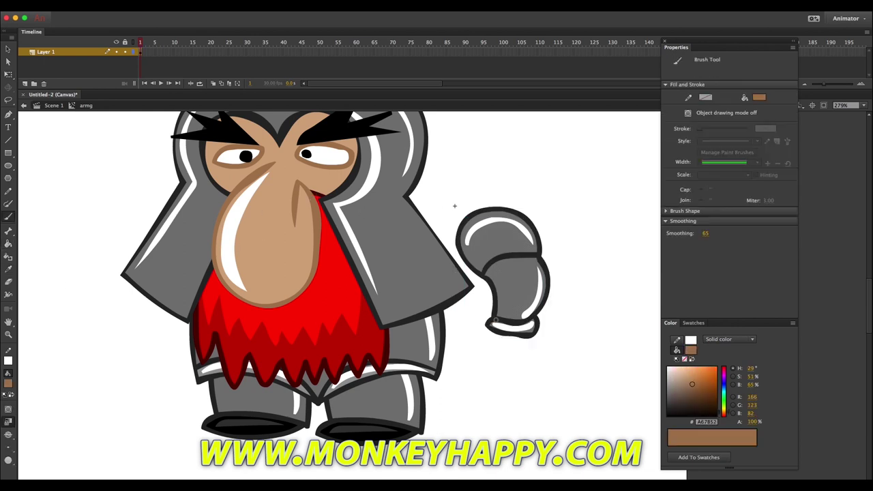
mouse_move(494, 320)
mouse_down()
mouse_move(464, 331)
mouse_move(485, 340)
mouse_up()
mouse_move(550, 364)
mouse_down()
mouse_move(526, 329)
mouse_move(491, 325)
mouse_up()
- Fill the hand with the nose's skin color D2A981 and return to the main scene
click(8, 269)
click(273, 266)
click(492, 343)
key(v)
double_click(455, 206)
- Position the arm at the shoulder behind the helmet, and place a duplicate arm on the opposite side
drag(537, 267, 464, 264)
key(q)
drag(525, 374, 516, 314)
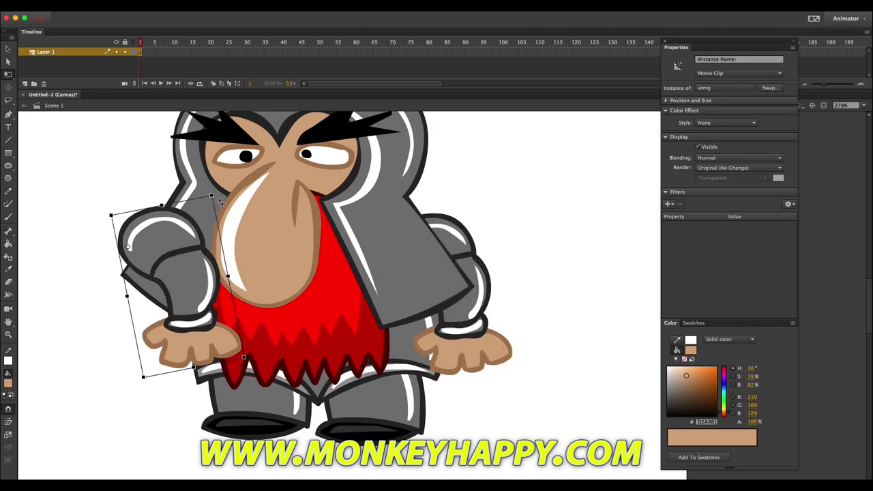
- Move the duplicate arm onto the opposite shoulder, send it to the back, and nudge it down and outward
drag(156, 240, 231, 233)
key(alt+shift+Down)
key(Down)
key(Down)
key(Down)
key(Down)
key(Down)
key(Down)
key(Down)
key(Down)
key(Down)
key(Down)
key(Down)
key(Down)
key(Down)
key(Down)
key(Left)
key(Left)
key(Left)
key(Left)
key(Left)
key(Left)
key(Left)
key(Left)
- Flip the duplicate arm horizontally, then rotate and move it so the hand hangs beside the body
click(116, 191)
click(134, 305)
click(164, 6)
mouse_move(198, 115)
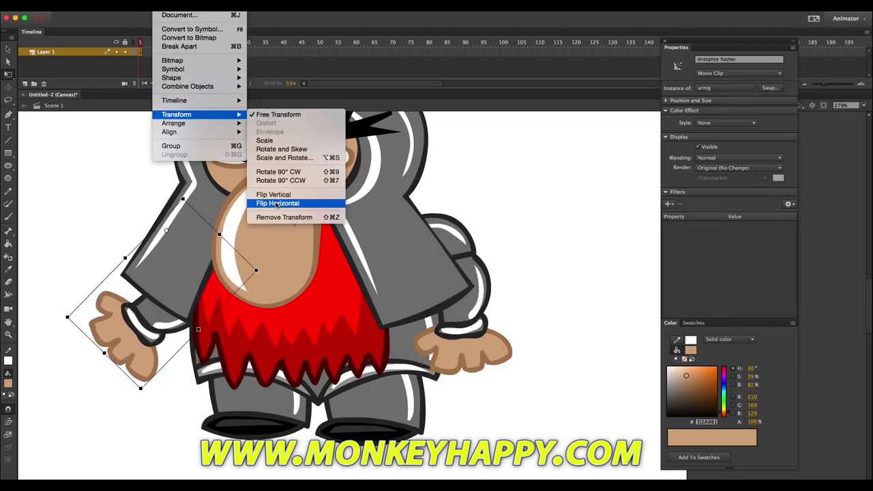
click(276, 204)
drag(270, 320, 138, 363)
drag(94, 274, 161, 291)
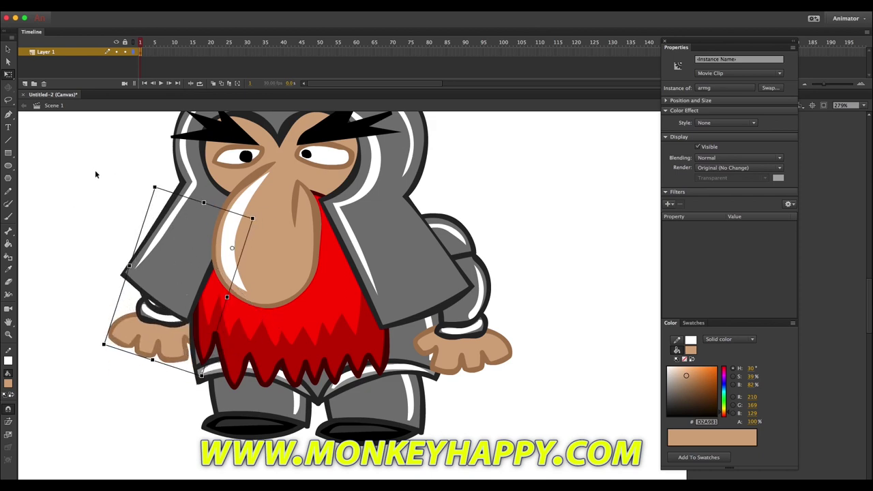
- Draw a flat black oval shadow beneath the knight's boots and convert it to a bitmap
click(96, 175)
click(9, 166)
click(669, 416)
mouse_move(165, 408)
mouse_down()
mouse_move(509, 450)
mouse_move(487, 461)
mouse_up()
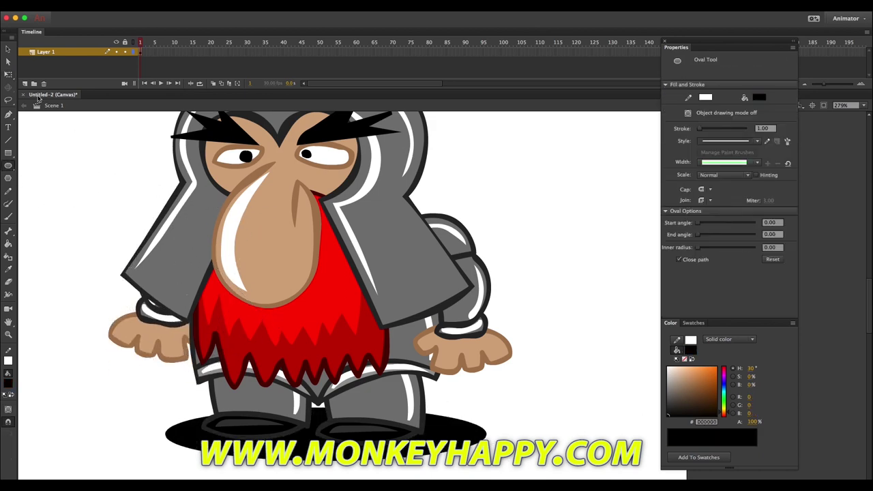
key(v)
right_click(456, 428)
click(486, 474)
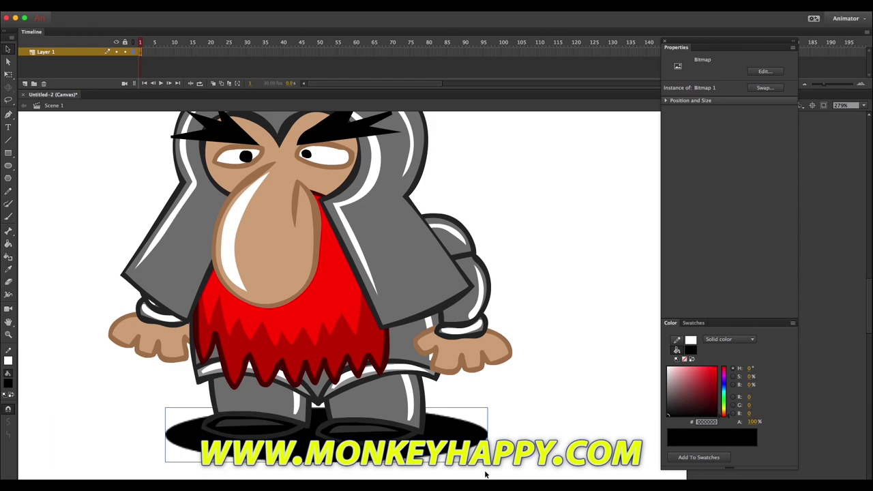
- Open the helmet's group inside the head symbol, reshape the outline at the top of the helmet, and return to Scene 1
click(10, 334)
click(355, 303)
drag(593, 403, 324, 157)
click(12, 49)
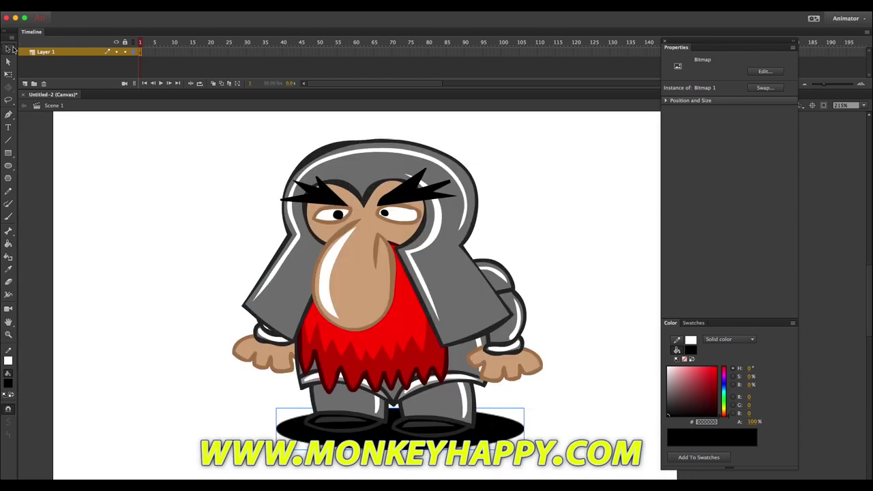
double_click(394, 144)
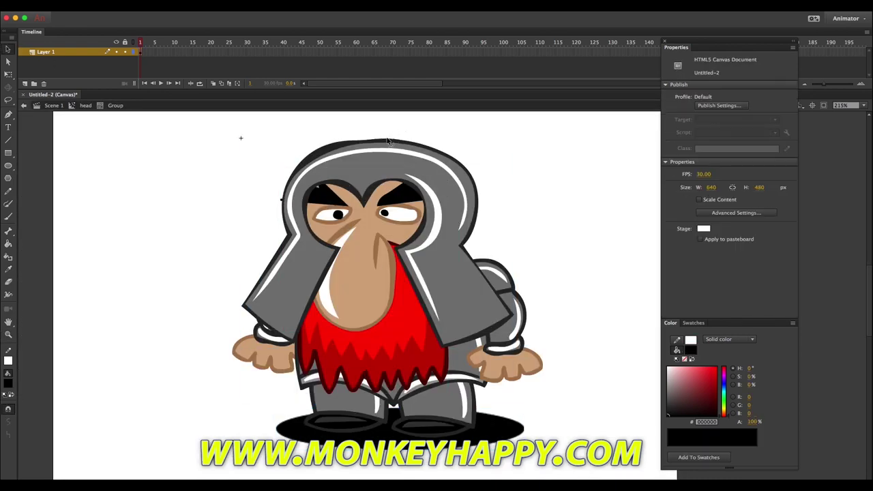
click(385, 142)
click(387, 137)
click(388, 141)
click(391, 134)
drag(388, 141, 388, 135)
click(60, 107)
- Spread the legs slightly apart and nudge them up, and move the oval shadow up under the boots
click(181, 178)
drag(467, 397, 476, 397)
drag(382, 419, 377, 414)
drag(452, 421, 452, 417)
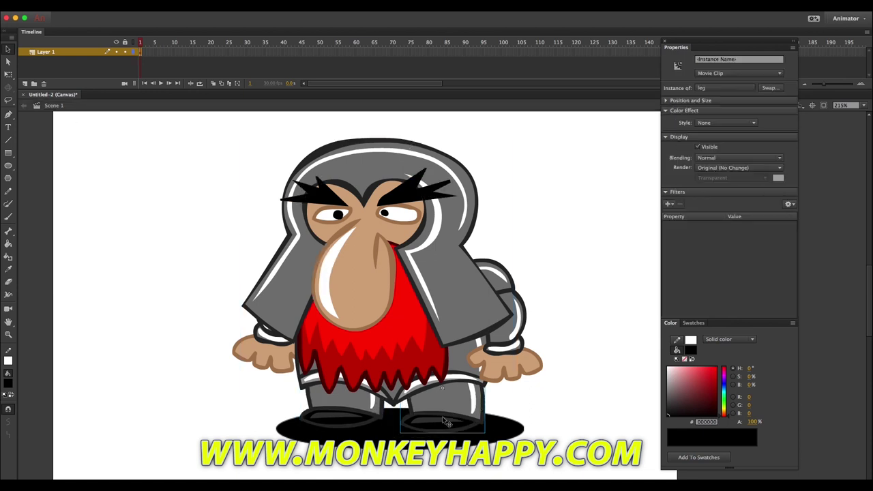
click(392, 424)
drag(392, 425, 392, 415)
click(418, 423)
click(358, 411)
click(362, 390)
- Inside the body's group, pencil shadow boundaries across both legs below the armor hem and fill the enclosed areas black
double_click(305, 386)
double_click(318, 384)
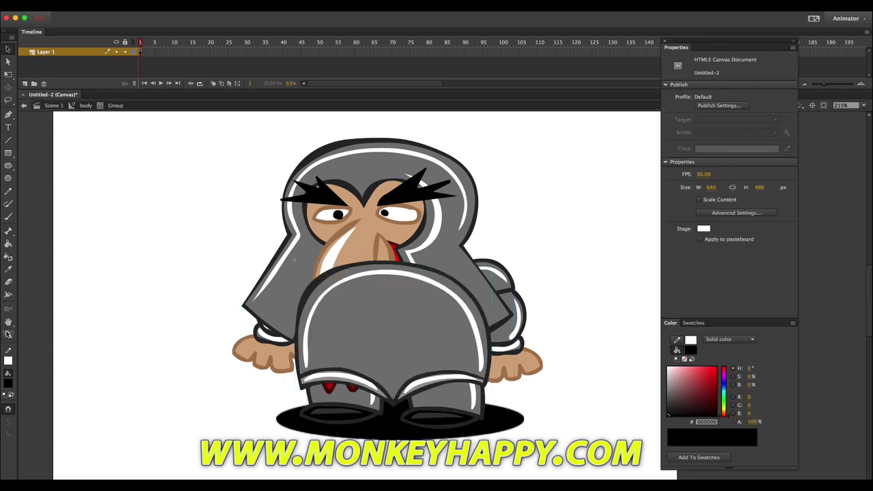
click(8, 335)
drag(230, 317, 668, 428)
click(8, 192)
drag(161, 316, 310, 341)
drag(386, 333, 504, 307)
click(8, 244)
click(236, 317)
click(413, 318)
- Delete the pencil guide lines below the hem shadows and return to Scene 1
click(11, 39)
click(9, 52)
click(8, 50)
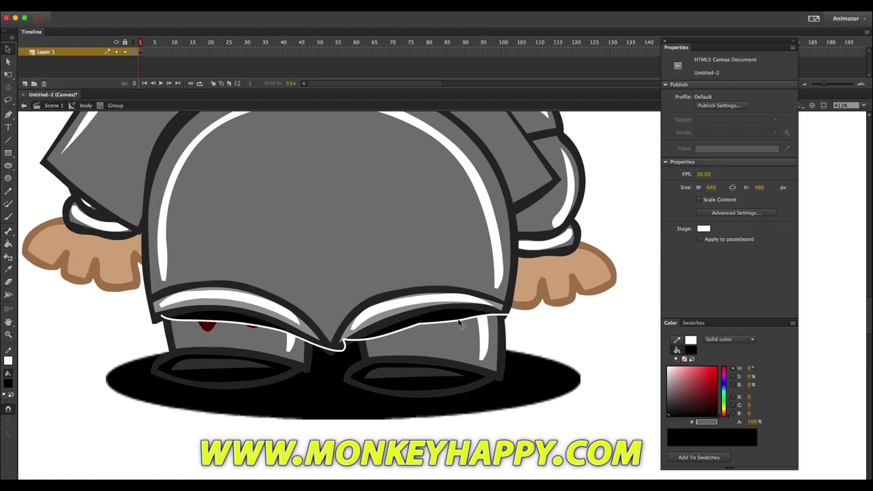
double_click(435, 329)
key(Delete)
click(51, 107)
- Widen the body and legs with Free Transform and shift the oval shadow slightly up and left under the boots
click(9, 335)
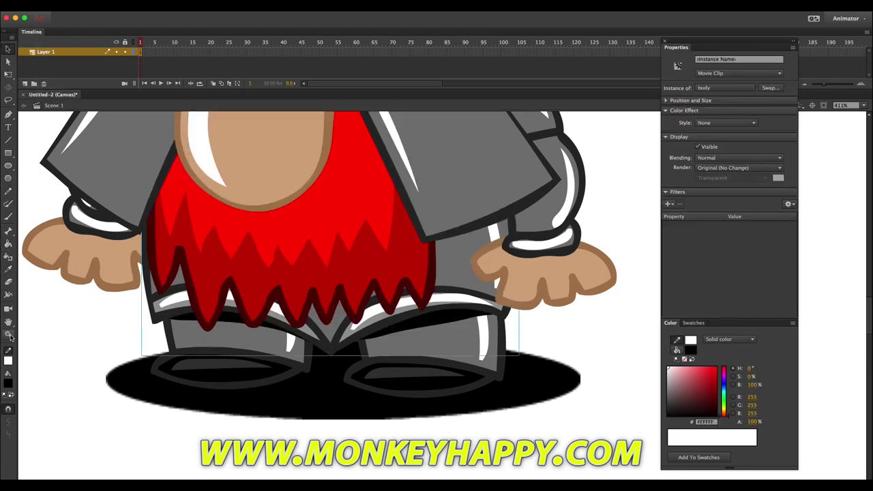
alt+click(417, 322)
alt+click(491, 320)
drag(539, 332, 310, 182)
click(8, 49)
click(130, 225)
click(267, 357)
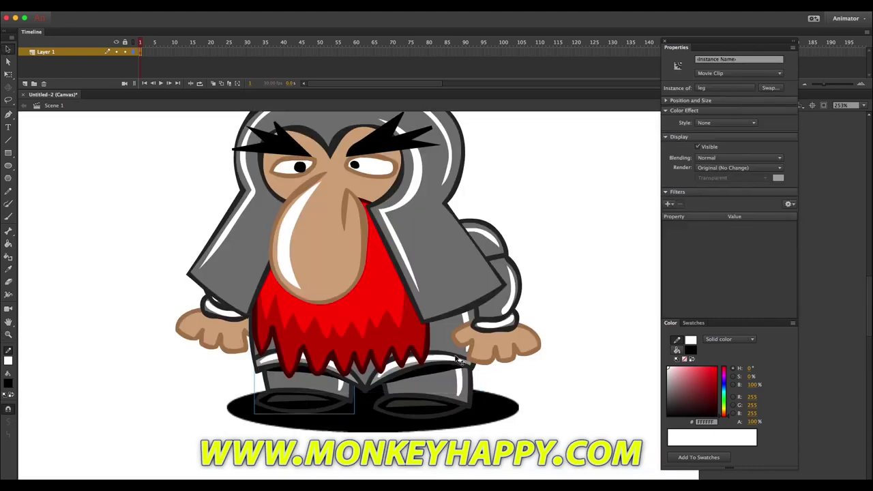
key(q)
click(504, 421)
drag(515, 423, 510, 415)
click(192, 325)
click(147, 284)
- Sample the helmet's dark outline color 272727 and brush the outlines of a sword's pommel, grip and crossguard beside the knight
key(z)
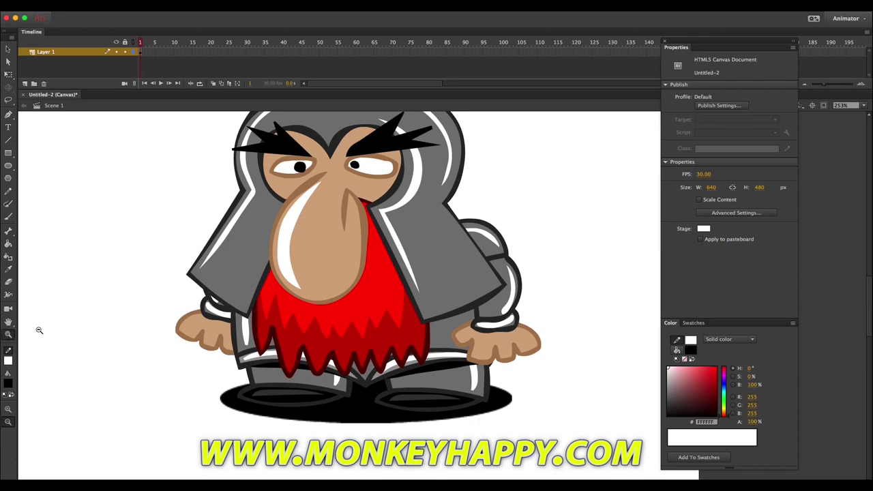
alt+click(232, 316)
mouse_move(533, 372)
mouse_down()
mouse_move(427, 213)
mouse_move(365, 184)
mouse_up()
click(8, 269)
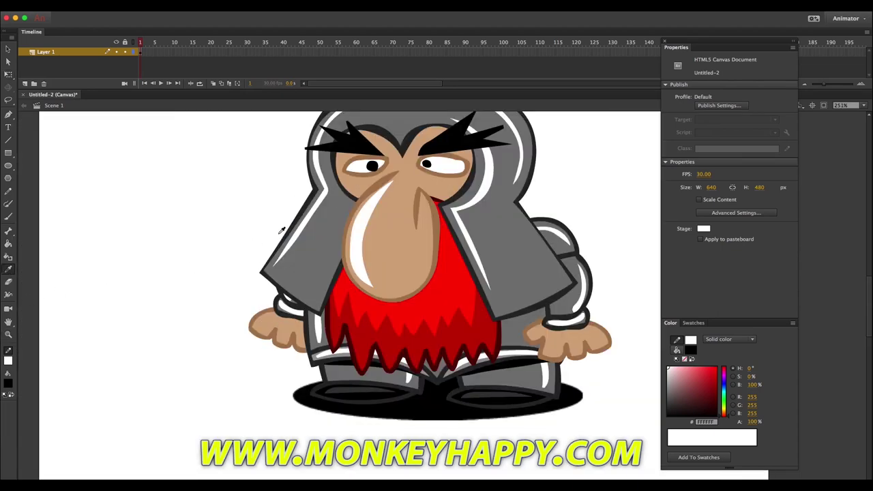
click(289, 229)
key(b)
drag(189, 288, 171, 315)
key(ctrl+z)
drag(199, 412, 202, 387)
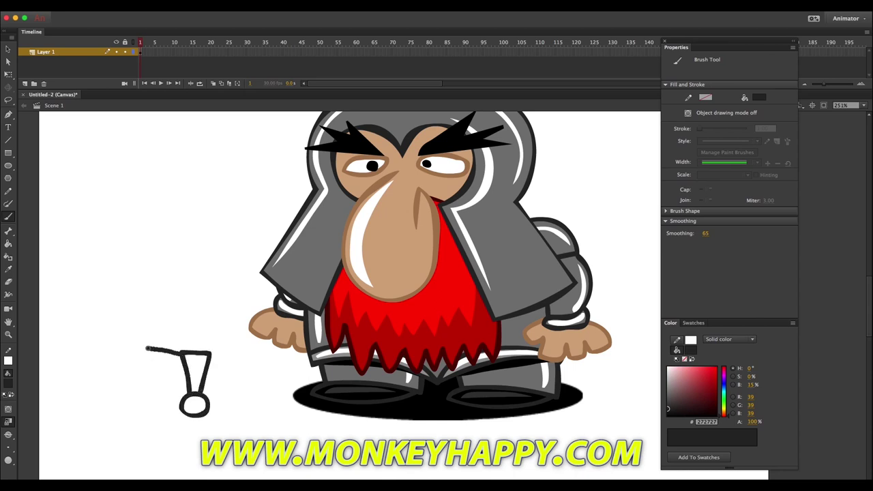
drag(146, 348, 257, 335)
- Brush the outline of a long sword blade with an angled tip rising from the crossguard to above helmet height
mouse_move(185, 333)
mouse_down()
mouse_move(185, 171)
mouse_move(203, 123)
mouse_up()
scroll(224, 244, up, 3)
key(ctrl+z)
key(ctrl+z)
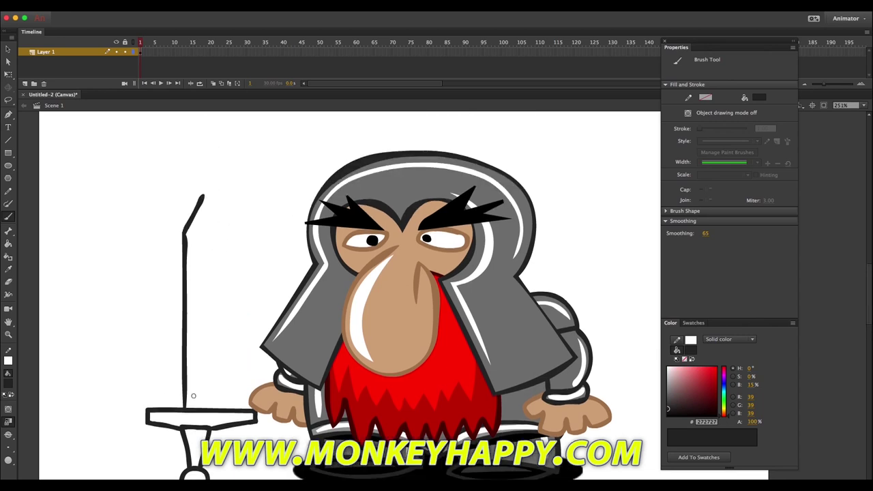
drag(183, 408, 179, 148)
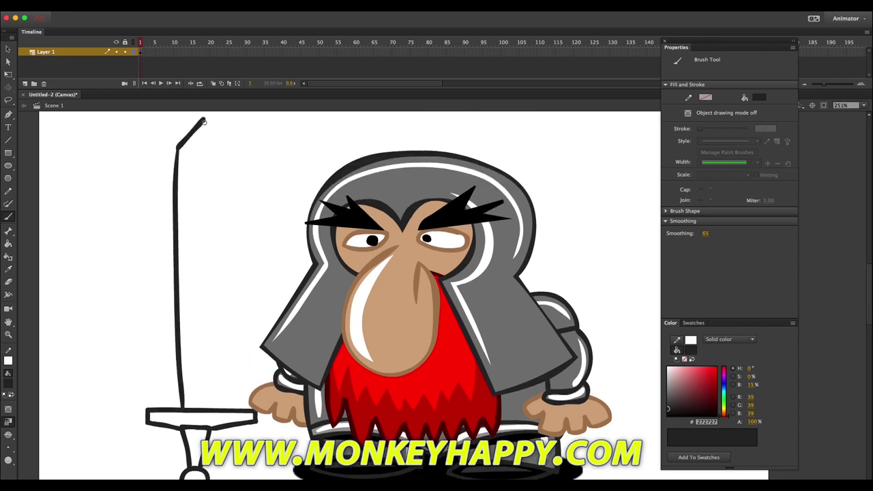
drag(220, 191, 208, 412)
- Try to straighten the sword blade's outline and undo the change
key(v)
drag(151, 114, 235, 376)
click(8, 434)
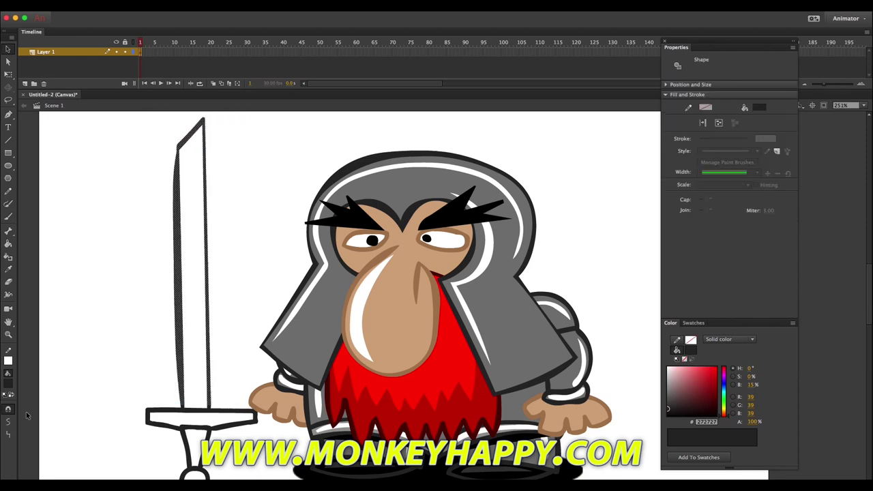
key(super+z)
- Reshape the blade's right edge and tip toward a two-sided point, and smooth the upper outline
click(251, 311)
click(218, 225)
click(226, 189)
drag(223, 198, 220, 211)
mouse_move(228, 151)
mouse_down()
mouse_move(220, 161)
mouse_move(171, 155)
mouse_move(215, 178)
mouse_up()
drag(160, 111, 241, 178)
click(8, 422)
- Refine the corners where the blade's edges meet its pointed tip
click(115, 353)
mouse_move(179, 153)
mouse_down()
mouse_move(178, 173)
mouse_move(190, 143)
mouse_up()
click(186, 145)
click(214, 173)
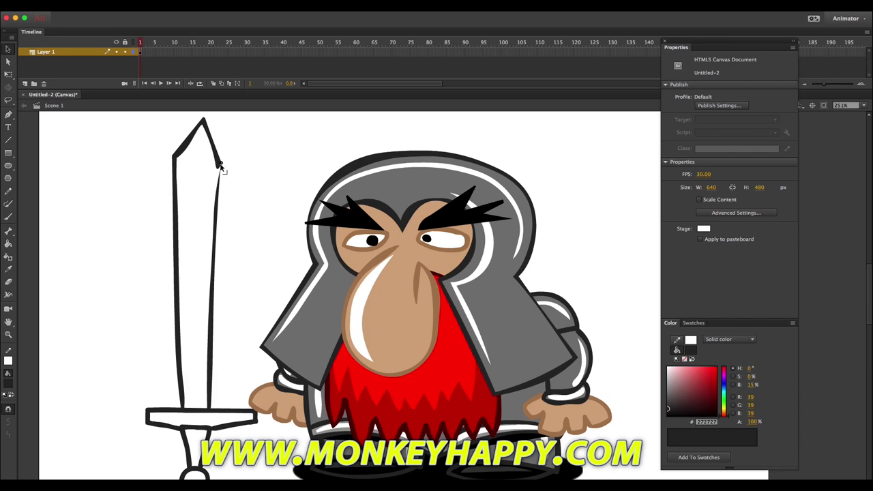
mouse_move(215, 176)
mouse_down()
mouse_move(207, 180)
mouse_move(216, 179)
mouse_up()
drag(260, 218, 112, 100)
click(239, 169)
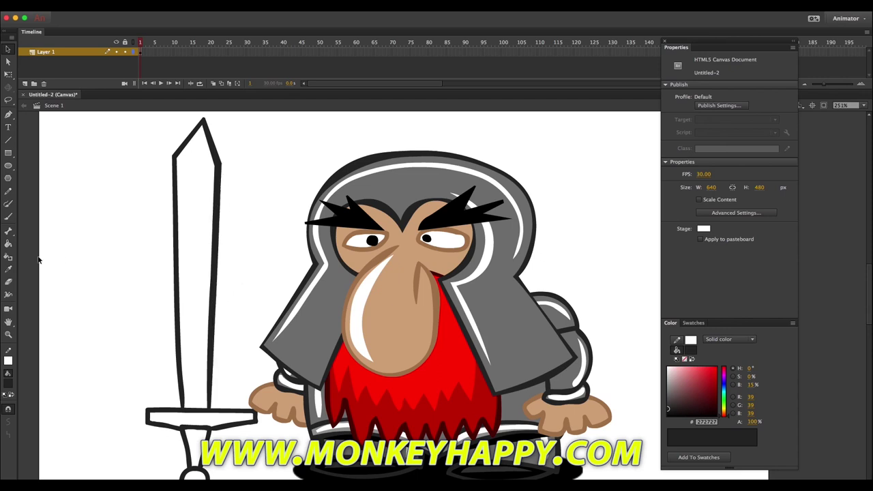
- Fill the sword blade with light gray BBBBBB
click(8, 269)
click(299, 321)
click(198, 338)
click(668, 380)
click(185, 281)
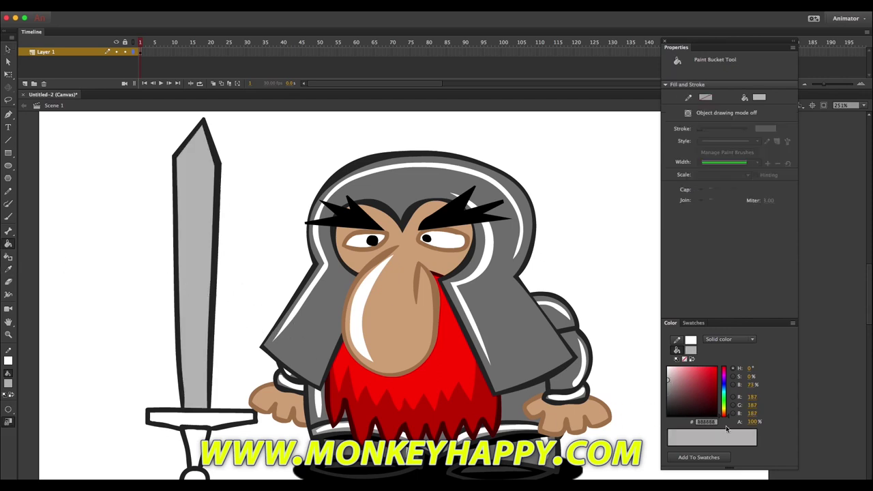
- Fill the crossguard with medium gray, the grip with dark gray 434343 and the pommel with 313131
click(669, 395)
click(208, 421)
key(ctrl+z)
click(208, 418)
click(669, 404)
click(197, 443)
scroll(502, 396, down, 5)
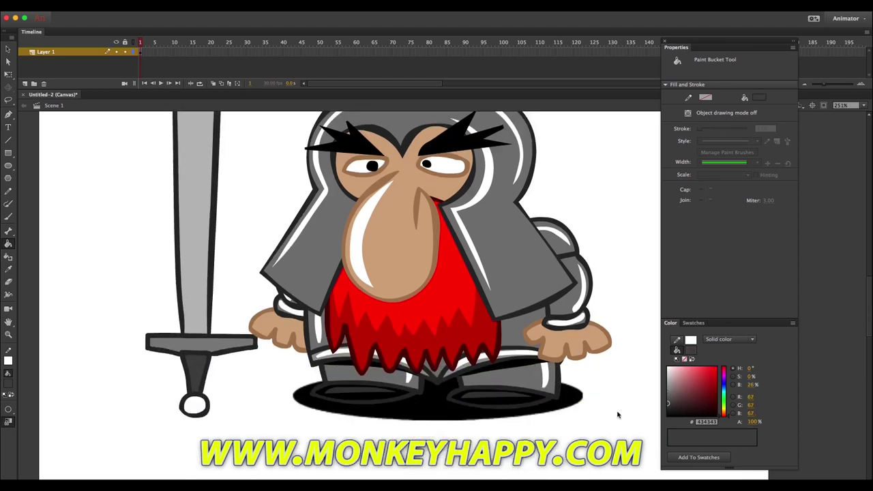
click(668, 408)
click(195, 407)
- Brush a central groove line down the blade in the sampled outline color 272727, straighten it and adjust its upper end
click(8, 269)
scroll(210, 378, up, 5)
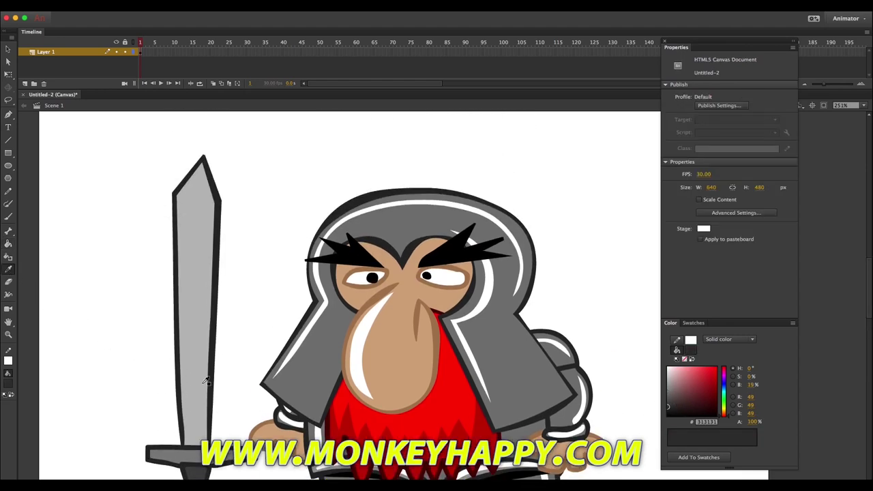
click(211, 392)
key(b)
mouse_move(194, 447)
mouse_down()
mouse_move(212, 185)
mouse_move(198, 184)
mouse_up()
click(7, 50)
key(ctrl+z)
drag(132, 149, 272, 373)
click(8, 435)
click(265, 183)
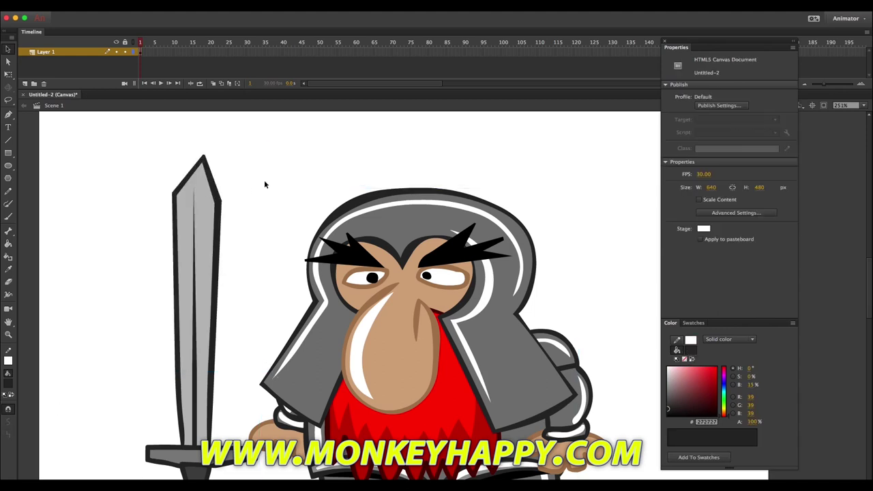
drag(194, 191, 198, 179)
- Create a new group and brush white highlights along both sides of the blade
click(668, 369)
key(super+g)
key(b)
drag(189, 443, 183, 240)
drag(209, 199, 204, 442)
key(v)
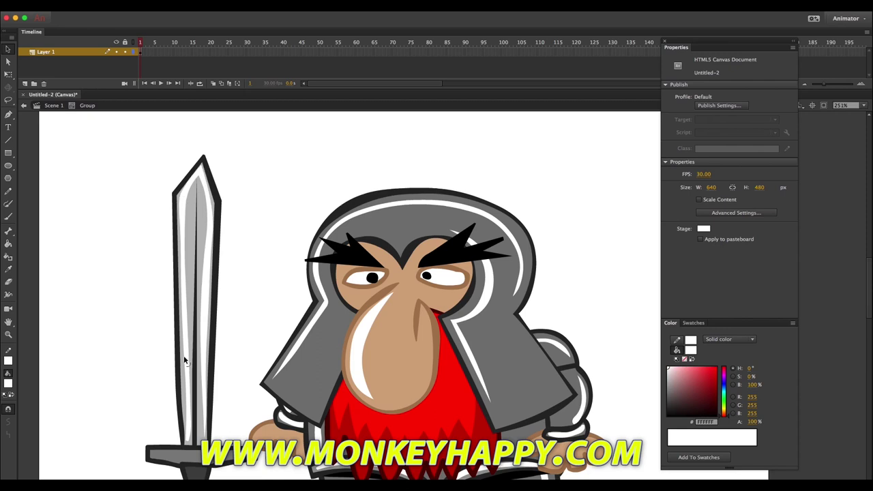
- Brush a white highlight across the crossguard and a lighter gray 565656 spot on the pommel
scroll(191, 423, down, 3)
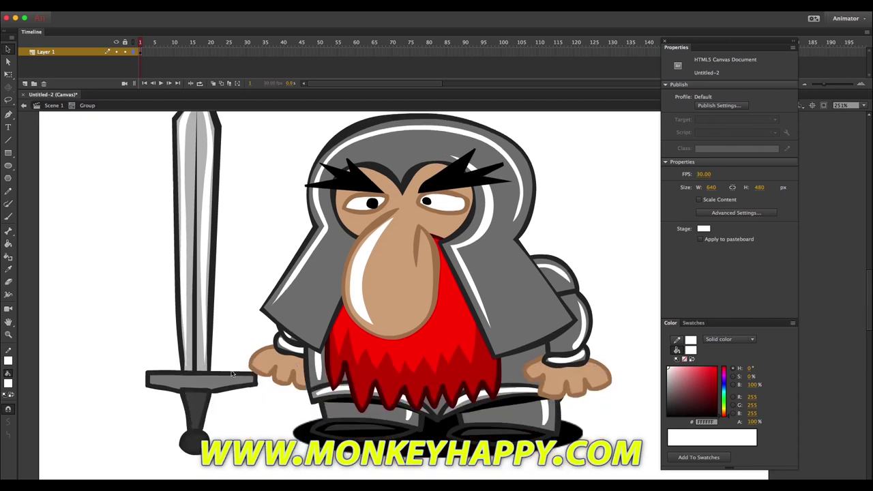
key(b)
drag(153, 381, 247, 379)
key(v)
key(b)
alt+click(193, 410)
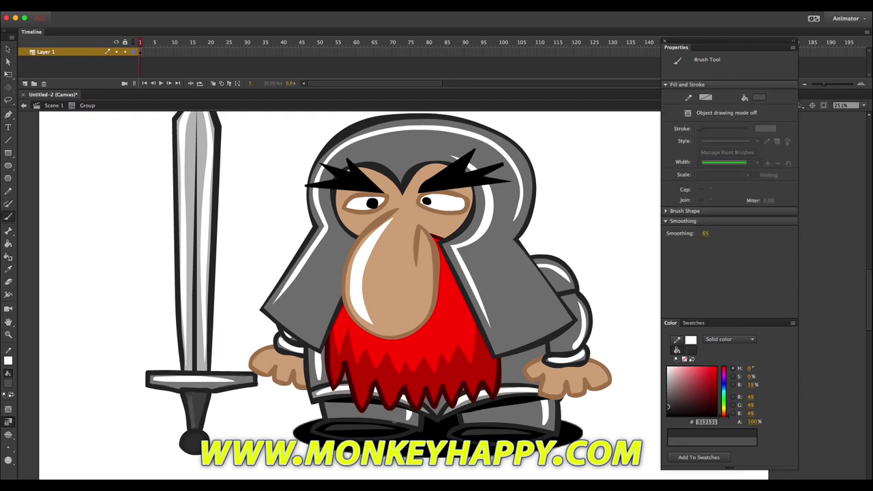
alt+click(194, 443)
alt+click(192, 442)
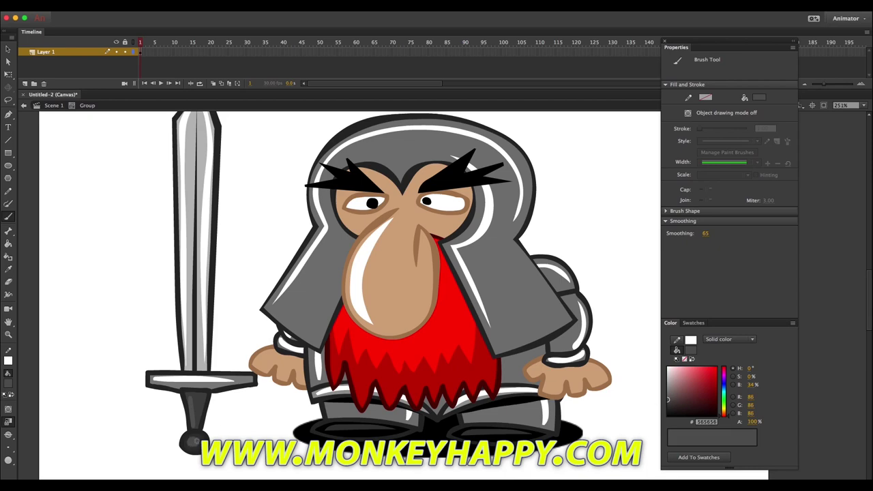
- Return to Scene 1 and select all parts of the sword without the knight
click(9, 335)
alt+click(350, 332)
drag(646, 393, 300, 145)
click(9, 50)
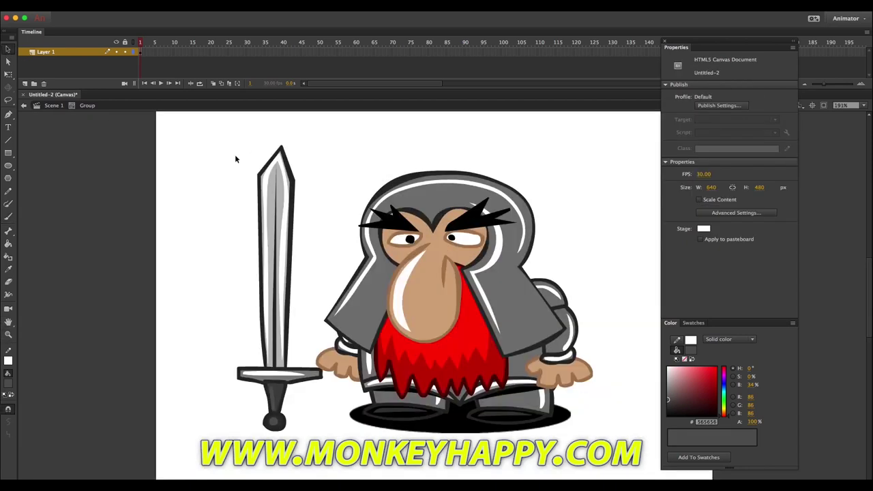
drag(227, 139, 334, 452)
click(57, 107)
drag(216, 129, 346, 464)
shift+click(368, 320)
- Try converting the selected sword parts into a single object and undo the conversions
click(164, 5)
click(166, 31)
key(Return)
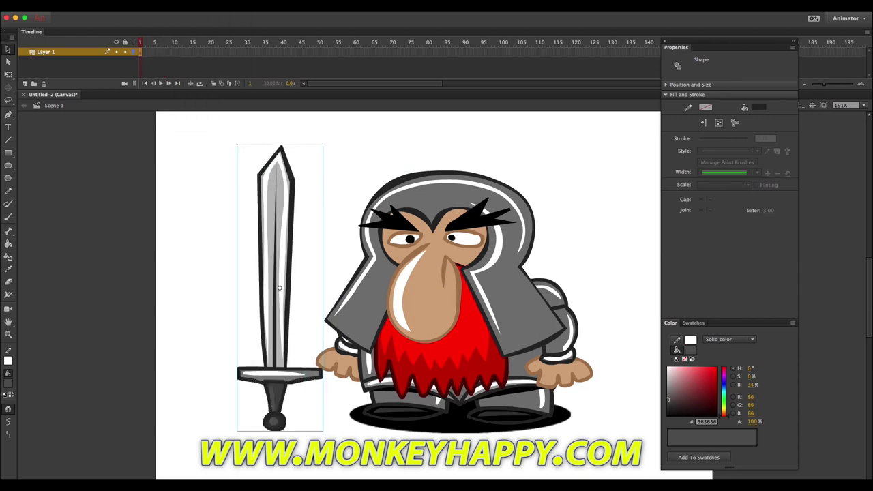
key(q)
key(super+z)
click(164, 5)
click(166, 30)
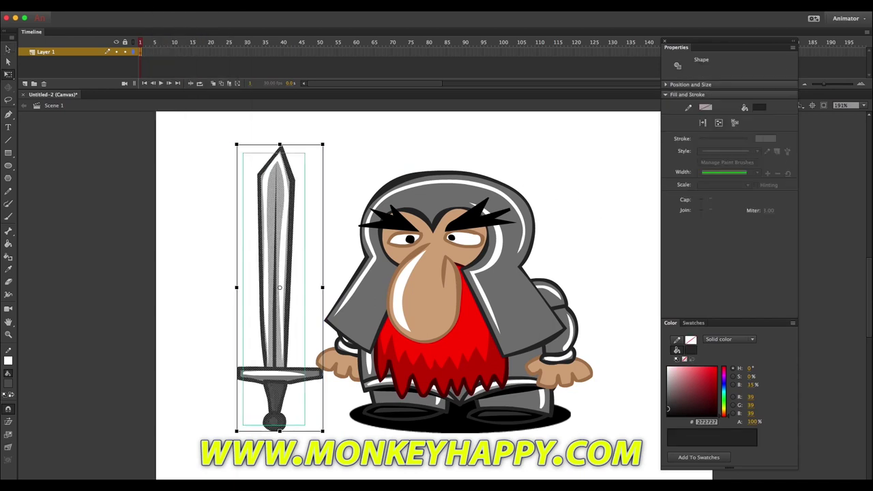
key(Return)
key(super+z)
- Convert the selected sword to a movie clip symbol named sword
click(164, 5)
click(172, 31)
key(Return)
- Rotate the sword diagonally with its tip pointing down, place it across the knight's back and send it to the back
drag(313, 146, 365, 406)
drag(331, 332, 423, 319)
drag(500, 348, 581, 323)
key(super+z)
drag(379, 284, 443, 316)
key(ctrl+shift+Down)
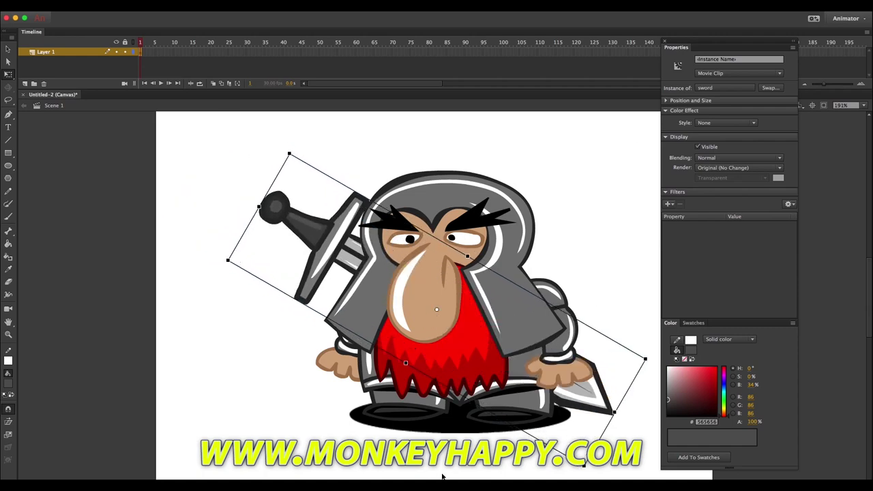
key(Escape)
- Select the whole character with its sword and shadow and convert it to a symbol named dwarf all
drag(223, 162, 800, 474)
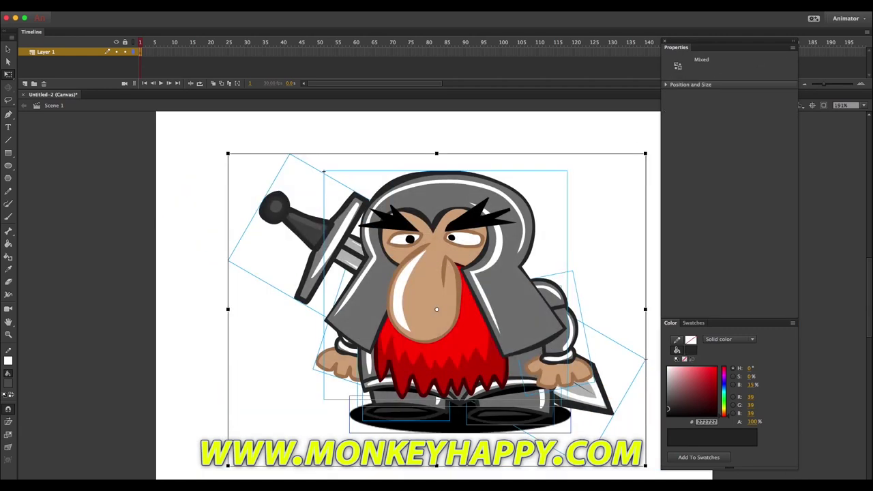
scroll(408, 351, right, 5)
click(139, 5)
mouse_move(163, 5)
click(175, 30)
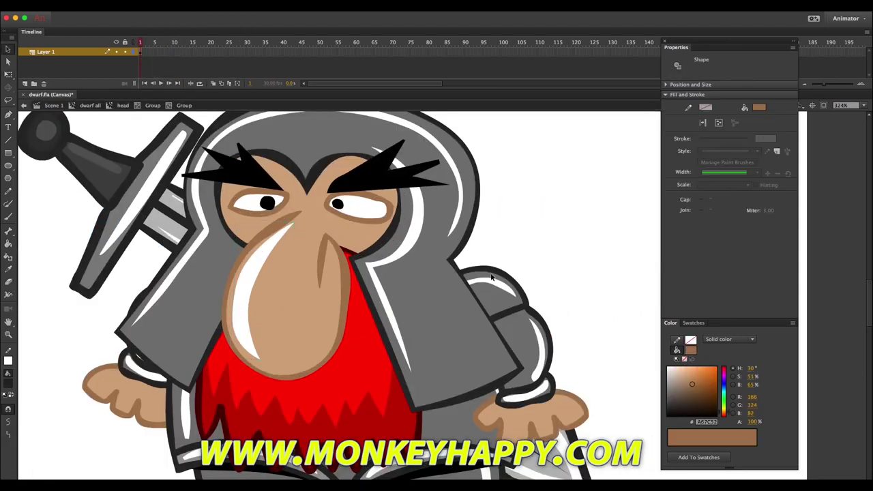
- Pencil a curved shadow area on the beard beneath the nose, fill it with dark red #4E0000 and delete its outline
key(y)
drag(235, 346, 321, 387)
drag(350, 278, 351, 275)
key(super+z)
mouse_move(236, 343)
mouse_down()
mouse_move(261, 388)
mouse_move(358, 287)
mouse_move(315, 236)
mouse_up()
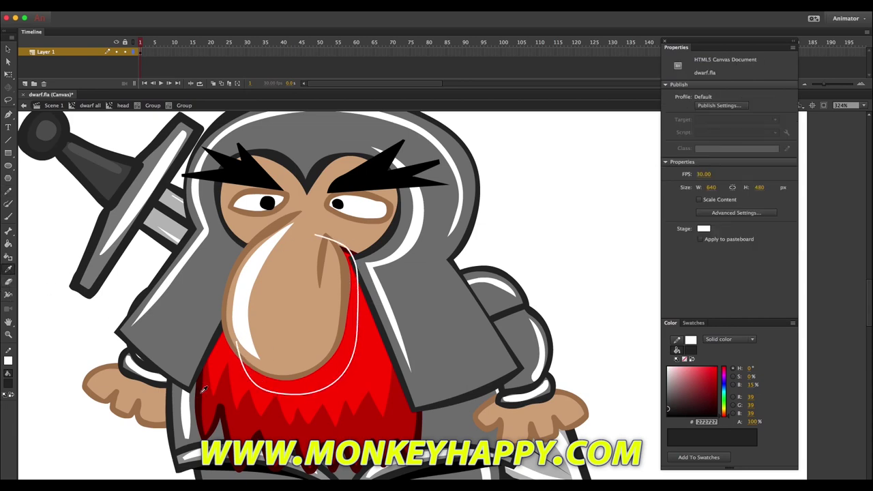
click(300, 361)
key(v)
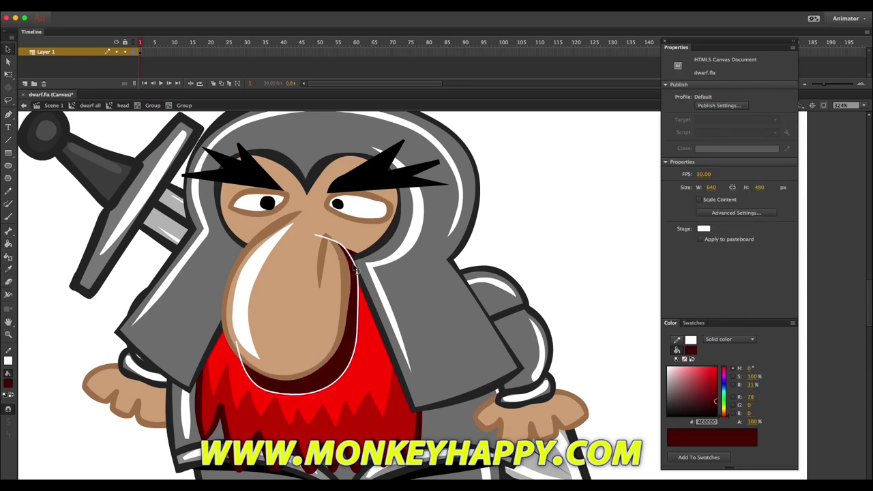
mouse_move(354, 265)
mouse_down()
mouse_move(348, 258)
mouse_move(355, 266)
mouse_up()
click(349, 259)
key(Delete)
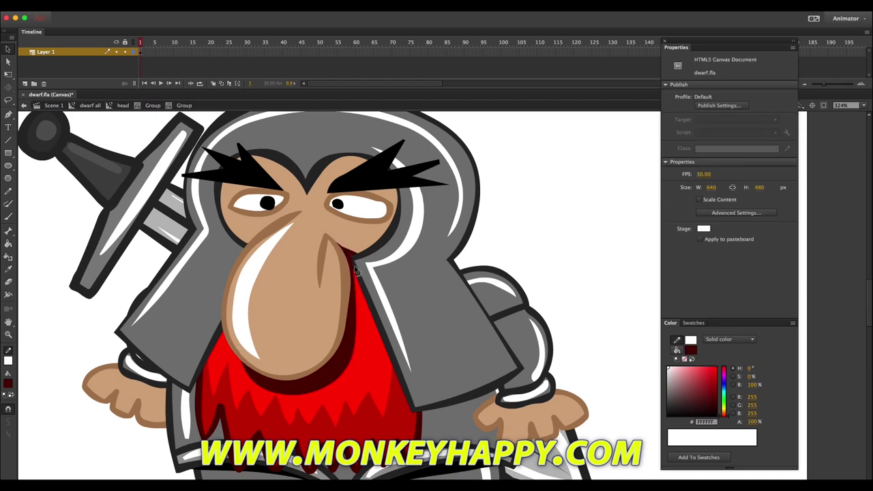
- Examine the nose shadow against the beard by moving in and out of the head symbol's nested groups
double_click(598, 204)
click(599, 204)
double_click(395, 285)
click(385, 284)
click(349, 277)
click(53, 105)
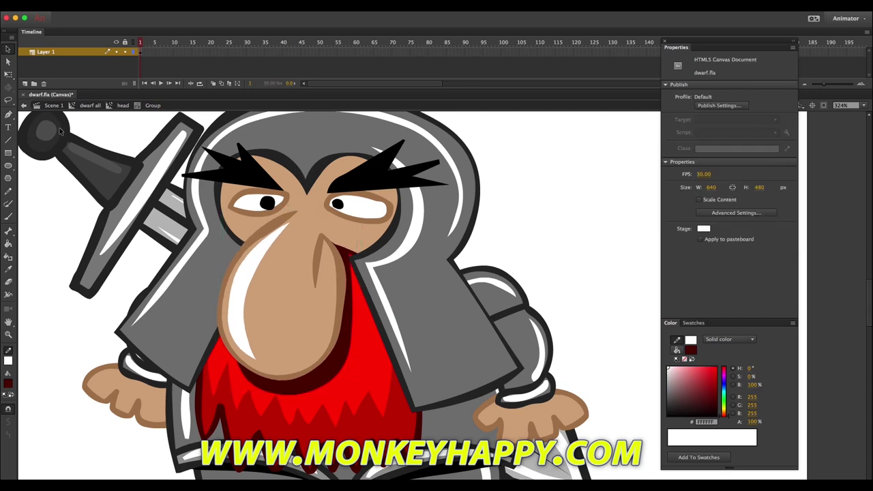
double_click(349, 268)
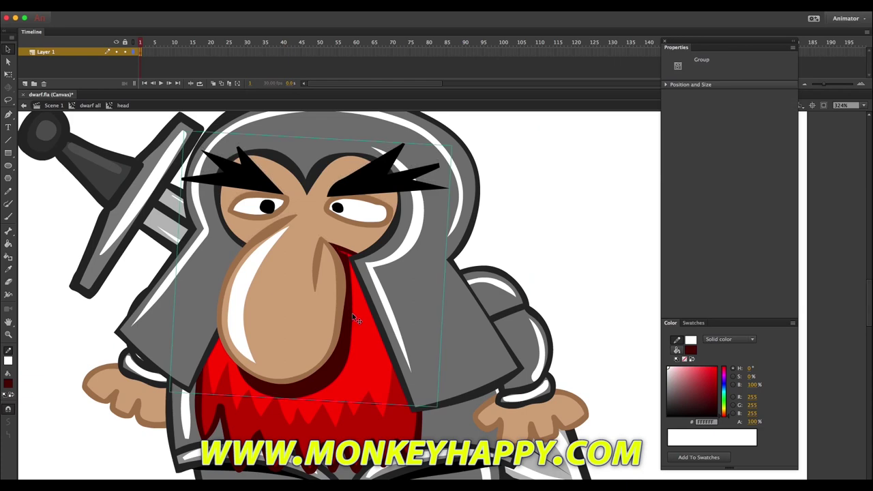
click(347, 256)
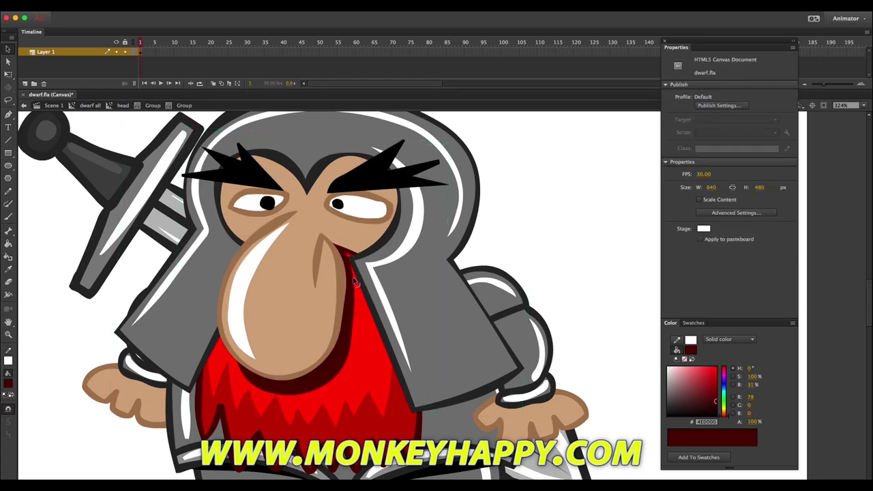
- Return to the main scene and open the head symbol inside dwarf all for editing
click(54, 106)
click(8, 335)
click(392, 306)
click(423, 319)
drag(612, 374, 351, 172)
click(8, 49)
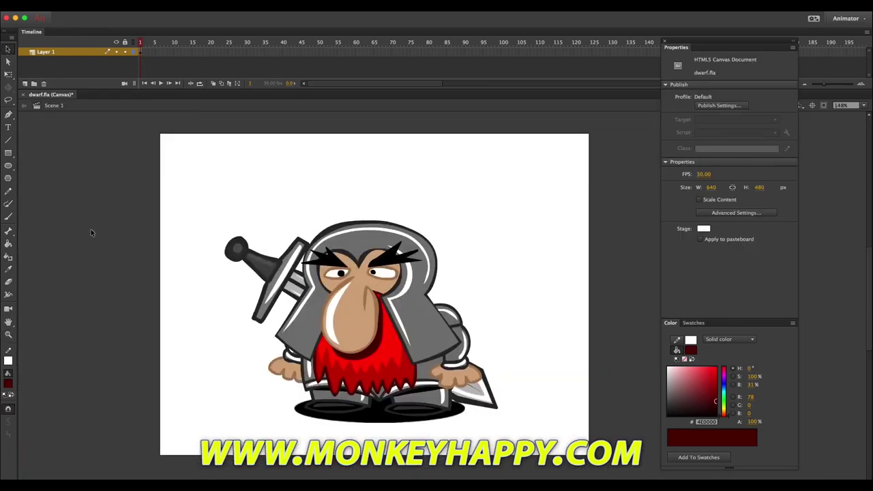
double_click(431, 364)
double_click(427, 363)
click(168, 350)
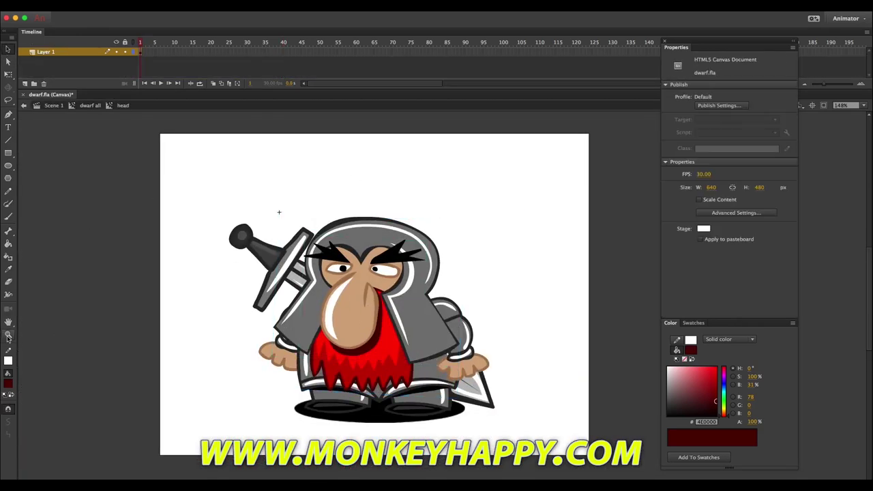
- Brush a black #000000 shadow along the lower edges of the helmet and beard and fill its interior
click(8, 335)
drag(180, 273, 675, 406)
key(b)
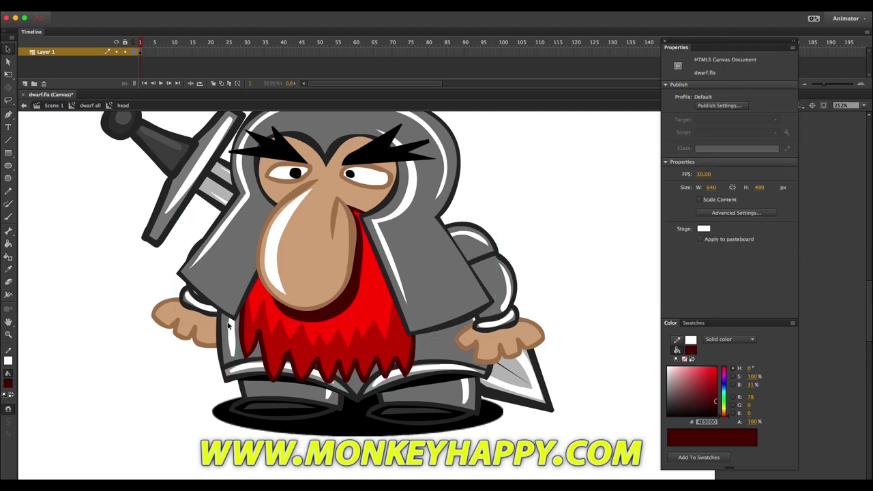
key(super+z)
drag(712, 410, 788, 444)
drag(213, 301, 244, 331)
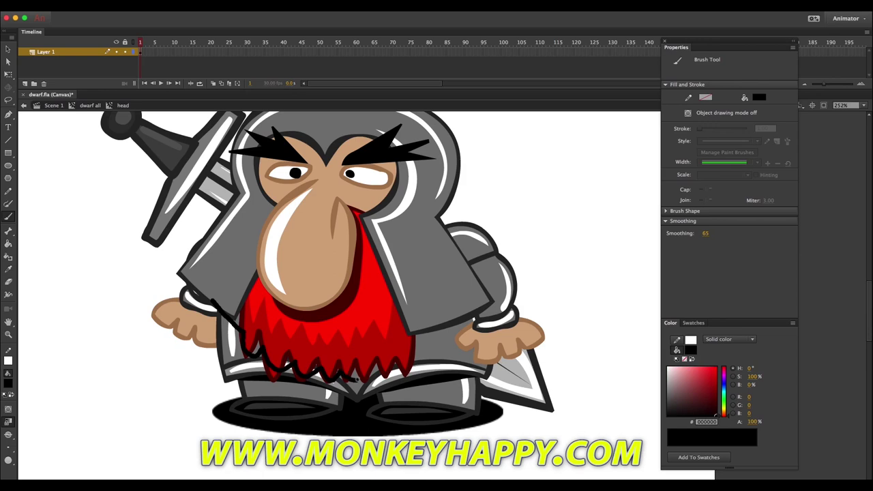
mouse_move(477, 306)
mouse_down()
mouse_move(251, 288)
mouse_move(214, 293)
mouse_up()
click(8, 244)
click(419, 341)
key(v)
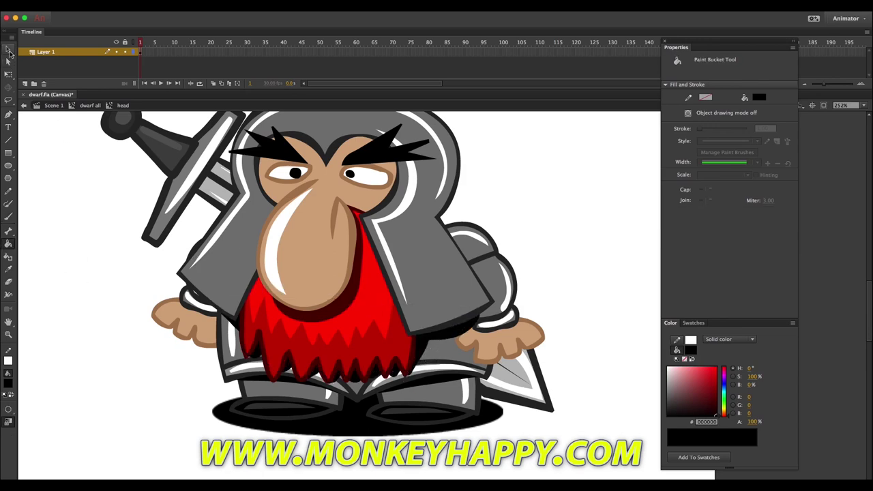
- Check the beard and helmet shadow within the dwarf all and head symbols and return to the main scene
double_click(104, 250)
double_click(440, 351)
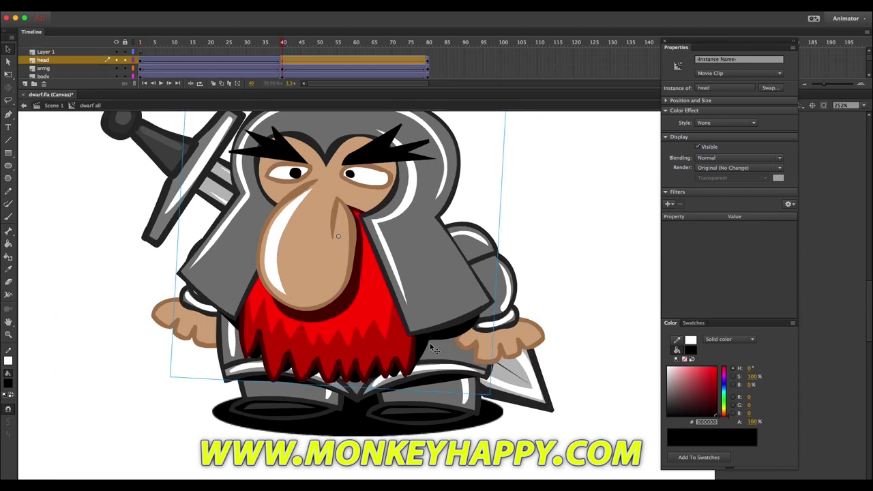
double_click(430, 349)
click(439, 384)
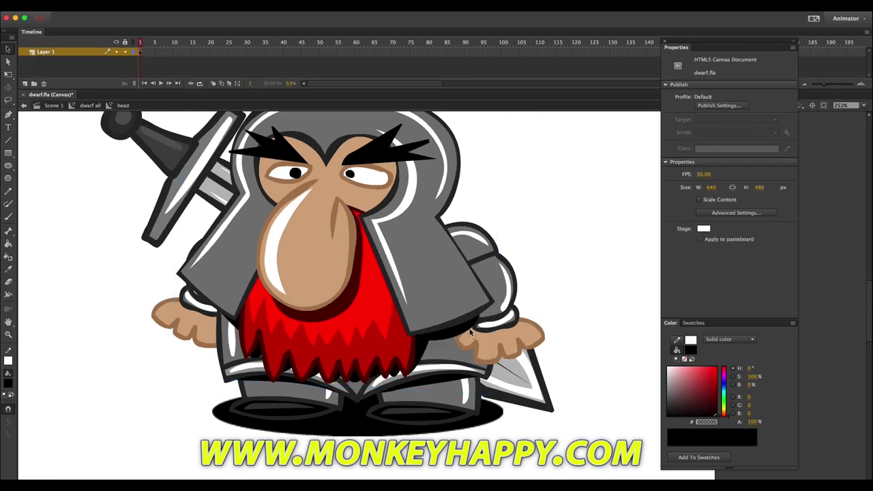
click(54, 105)
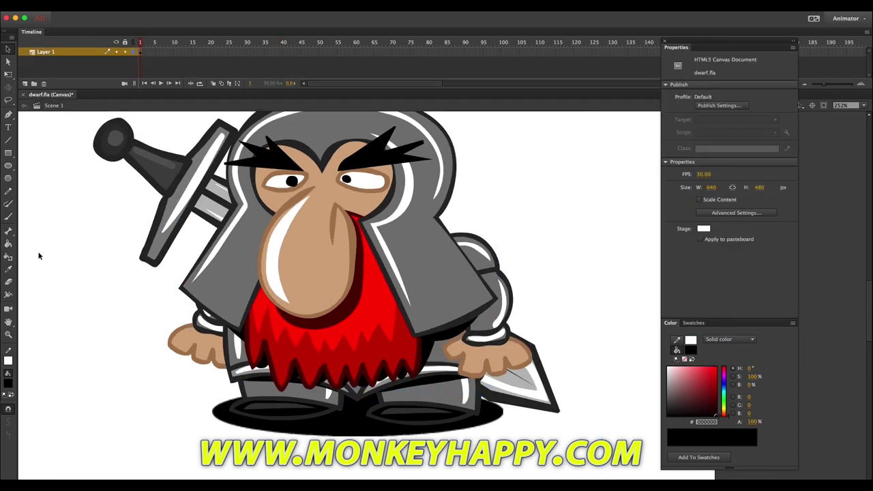
- Recolor the white highlight on the sword's crossguard with the blade's grey #BABABA and save the document from the main scene
click(8, 335)
click(401, 300)
key(super+2)
click(11, 52)
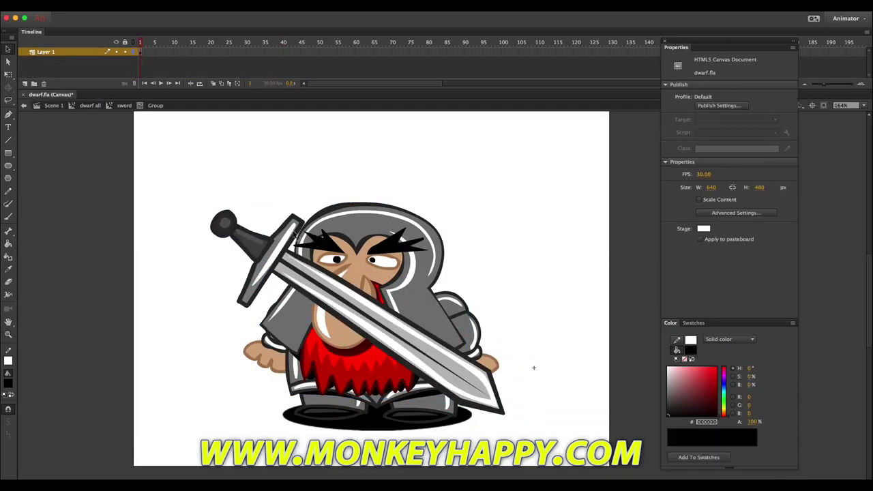
click(277, 279)
click(8, 270)
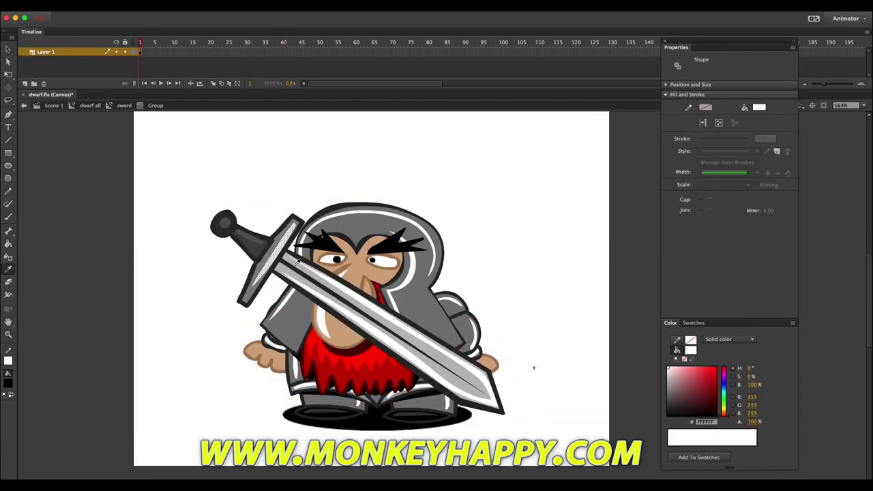
click(290, 280)
click(8, 49)
click(54, 106)
key(super+s)
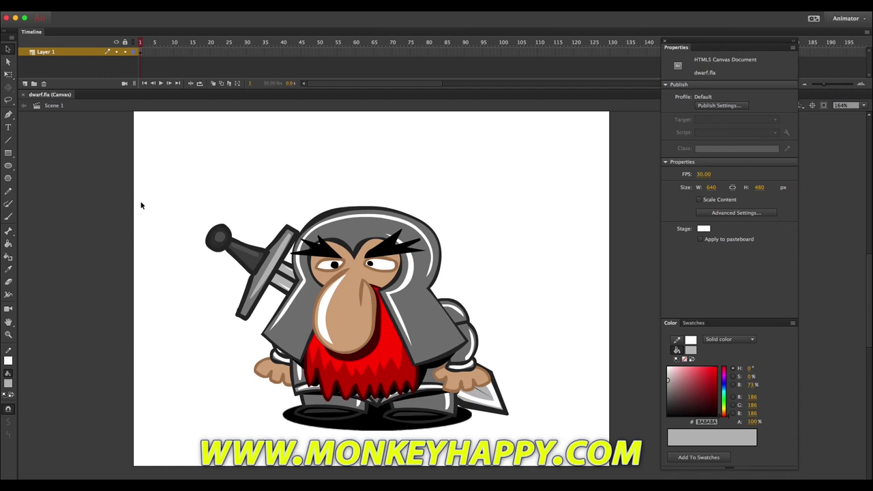
- Test the movie in the browser and enlarge the preview to full screen
click(221, 6)
mouse_move(256, 6)
mouse_move(286, 79)
click(401, 86)
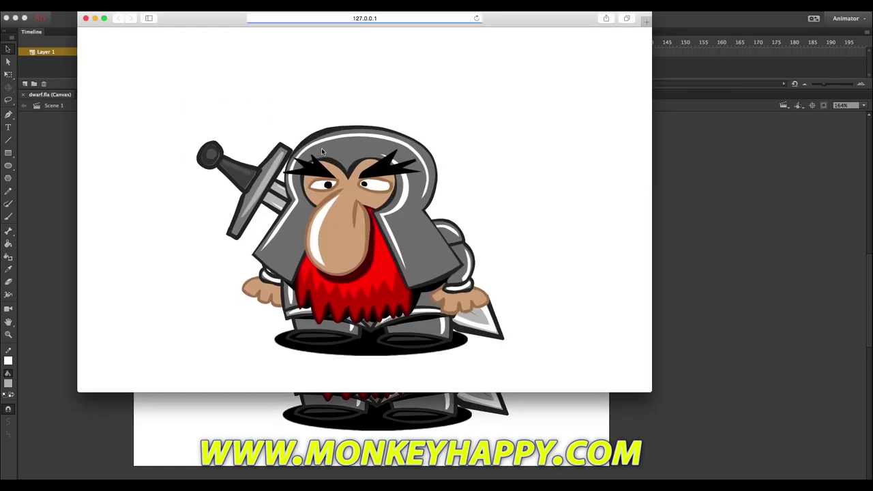
click(104, 20)
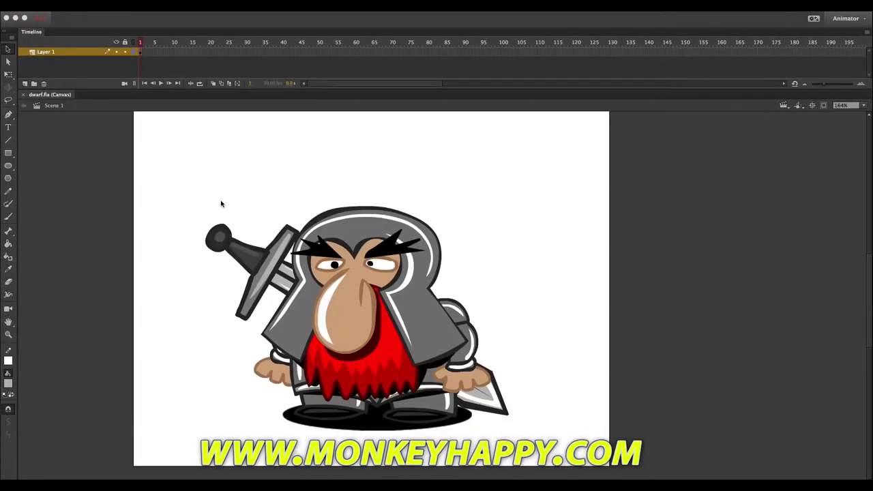
- Duplicate the character symbol as dwarf all walk and open the copy for editing
click(400, 302)
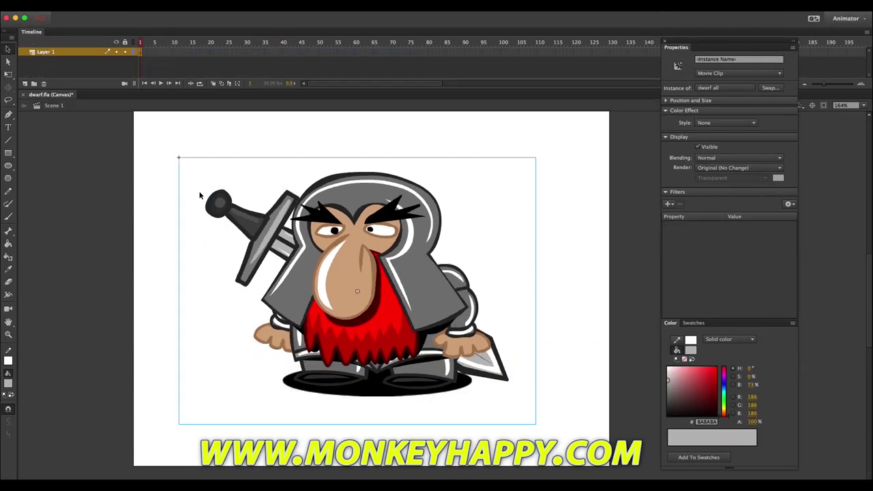
click(167, 5)
click(557, 181)
double_click(361, 260)
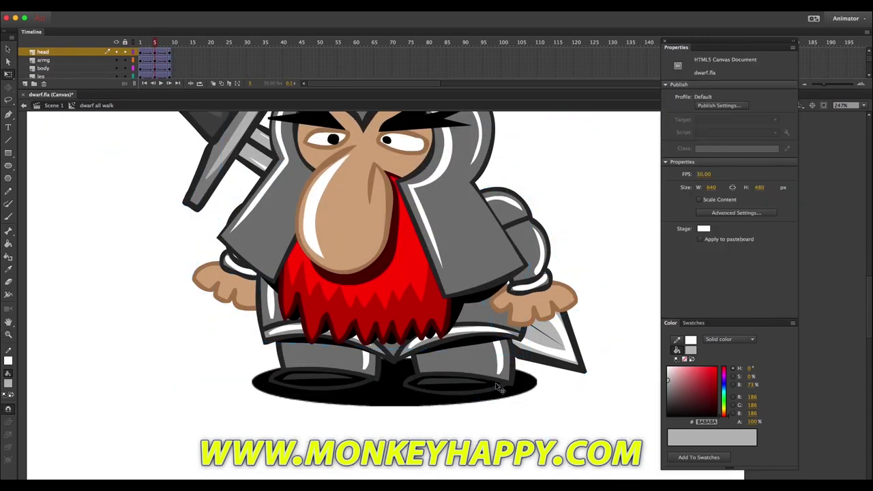
- Skew both legs into walking poses on the frame 5 and frame 9 keyframes and play back the animation
click(495, 382)
drag(502, 401, 483, 408)
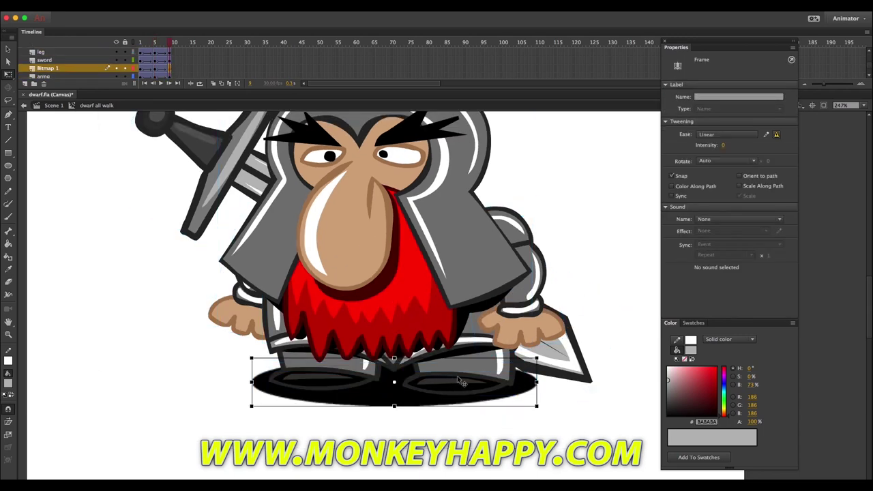
click(444, 394)
drag(443, 394, 459, 397)
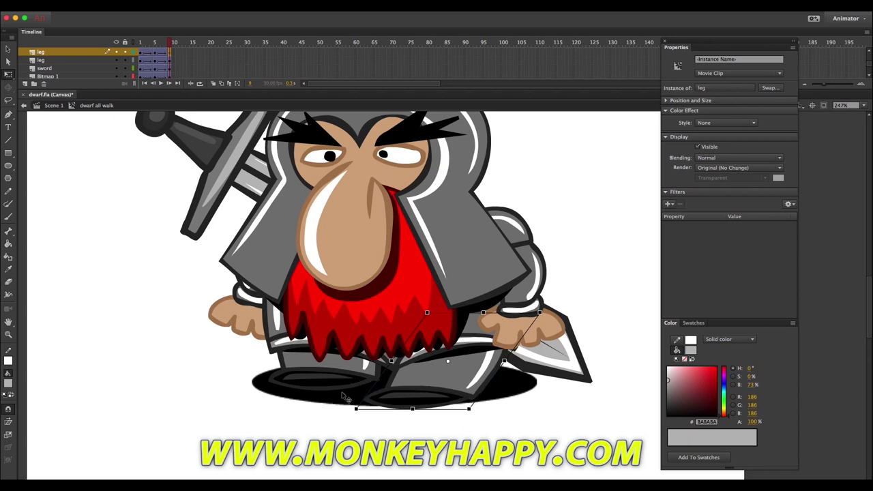
drag(329, 374, 361, 339)
key(Return)
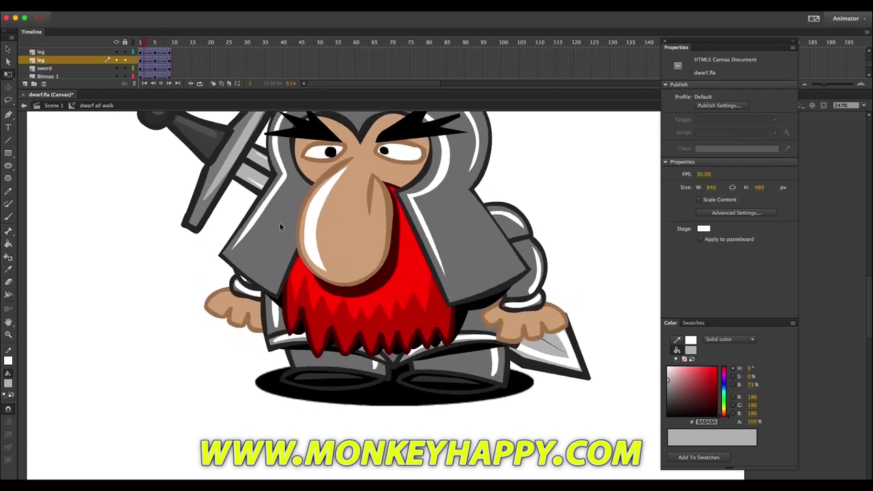
- Copy frames 5 to 9 of all layers and paste them at frame 14
click(155, 61)
click(8, 334)
click(492, 333)
drag(559, 369, 351, 120)
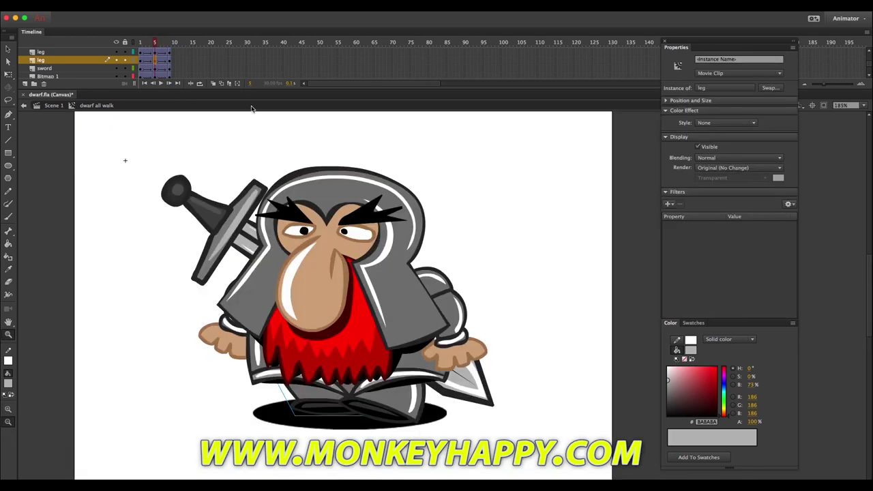
scroll(189, 64, up, 5)
drag(155, 60, 169, 116)
right_click(163, 64)
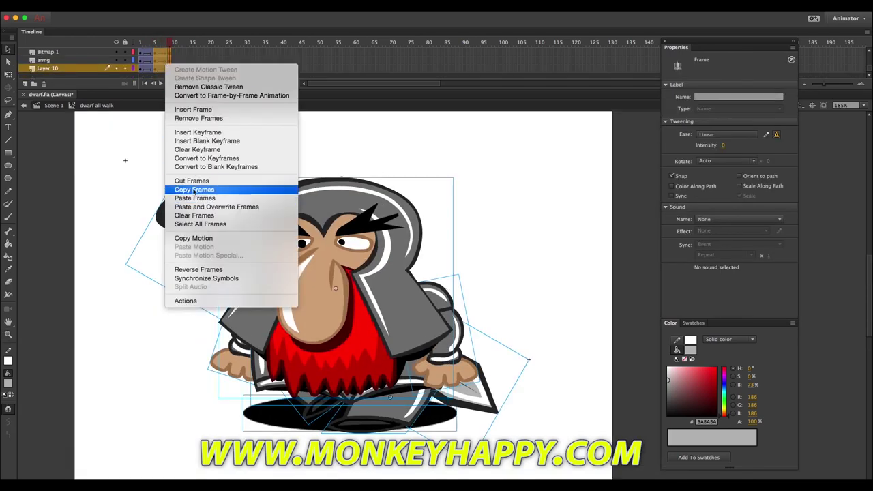
click(196, 192)
scroll(188, 63, up, 5)
drag(188, 53, 189, 120)
right_click(188, 70)
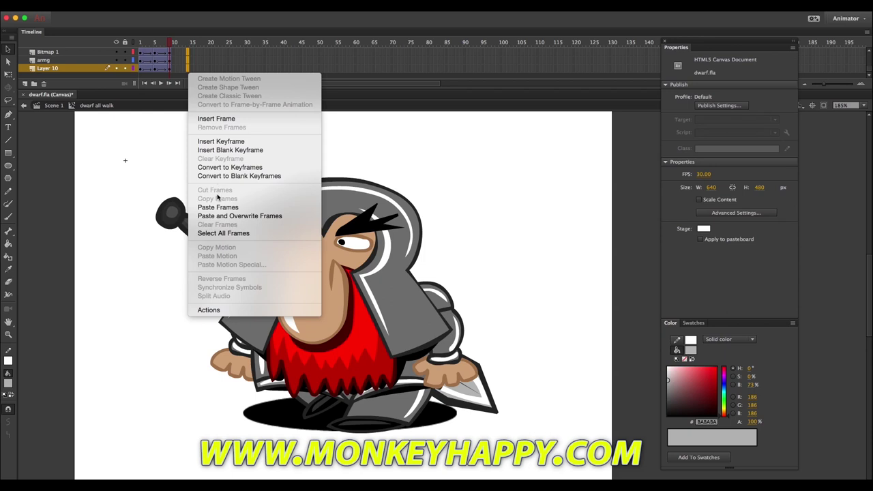
click(220, 207)
- Skew the legs into the opposite stride on frame 14, straighten them on frame 18 and play back the walk
click(190, 68)
click(309, 411)
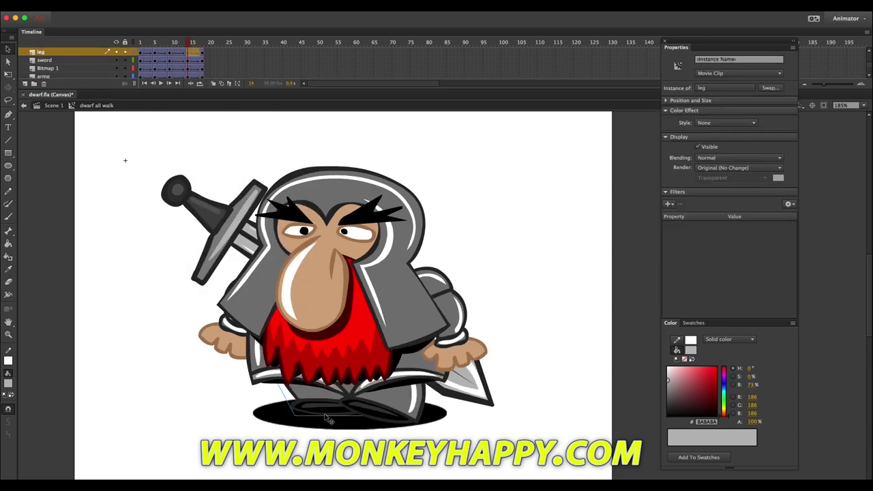
drag(362, 426, 311, 415)
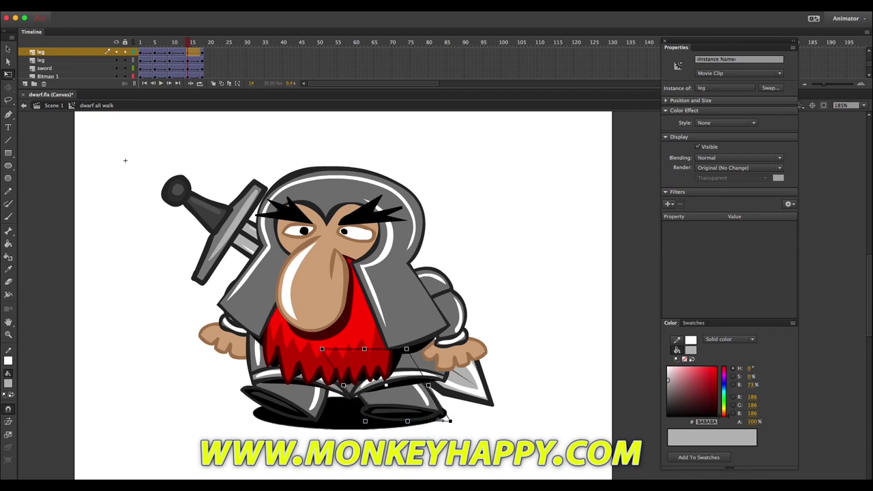
click(202, 61)
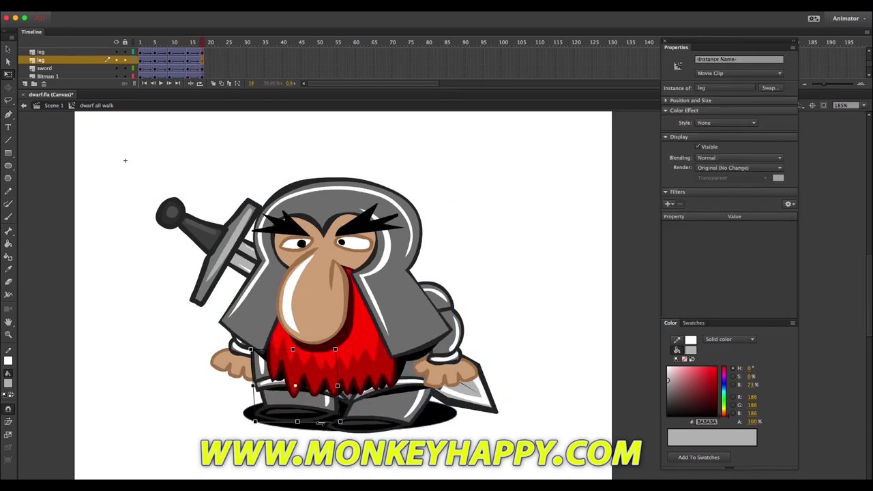
click(399, 423)
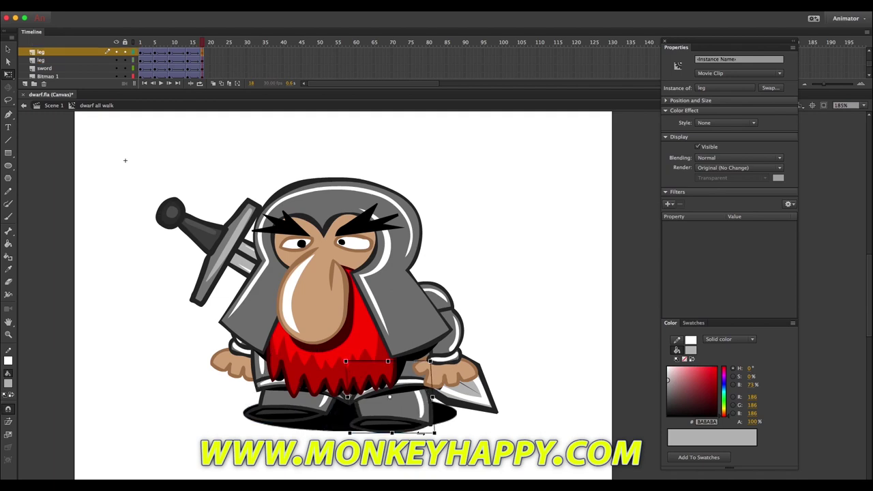
key(Return)
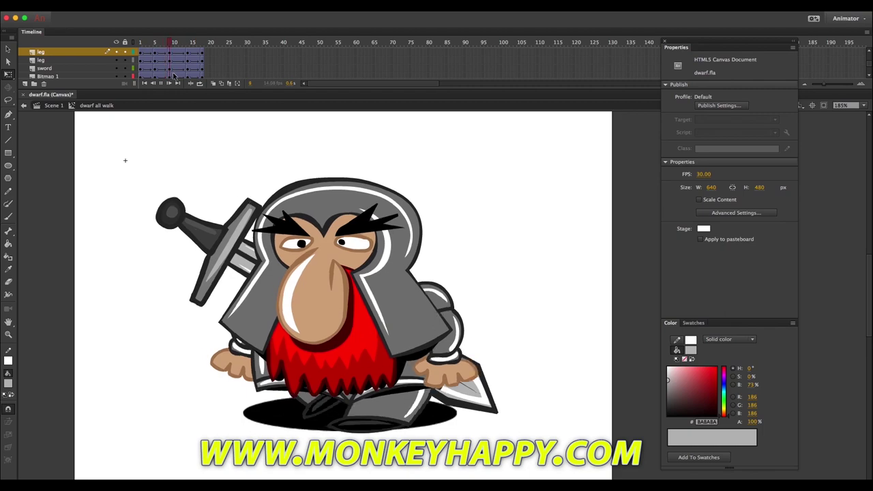
- Test the walk animation from the main scene in a full-screen browser preview and leave the preview
double_click(137, 225)
click(259, 6)
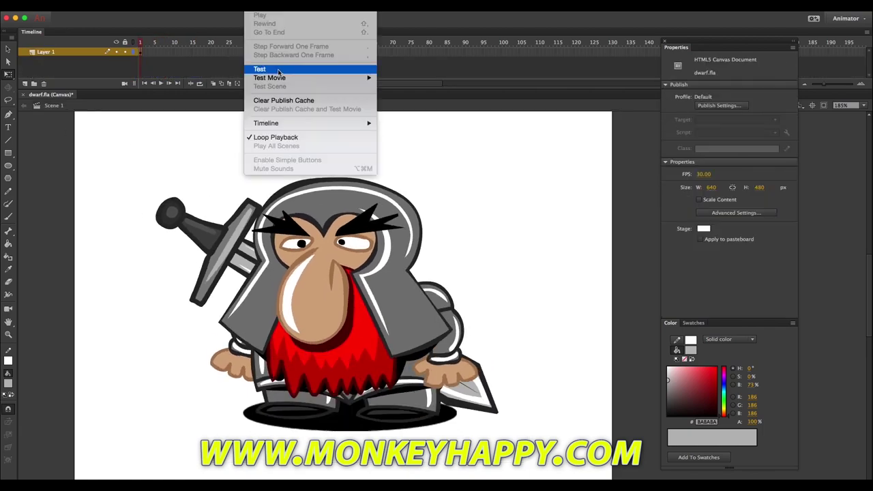
click(270, 67)
click(103, 18)
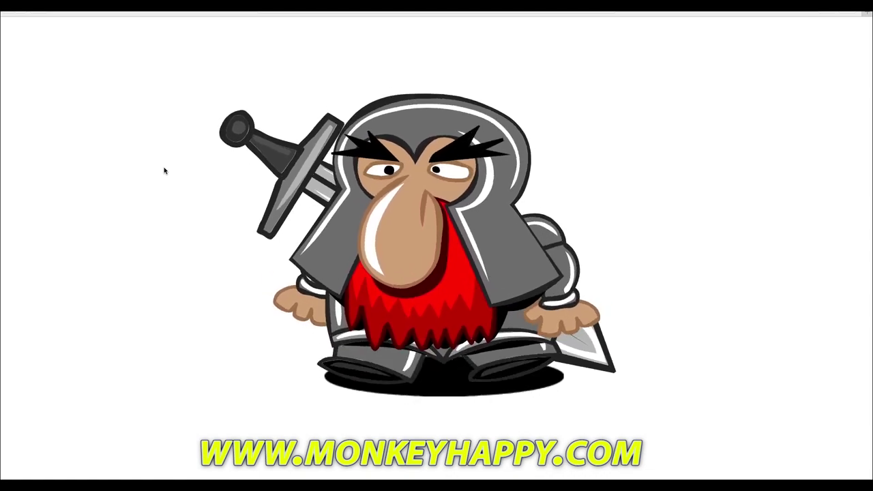
key(Escape)
click(68, 17)
- Open the ground shadow symbol inside dwarf all walk and delete its solid black ellipse
click(351, 428)
double_click(350, 427)
double_click(348, 427)
key(Delete)
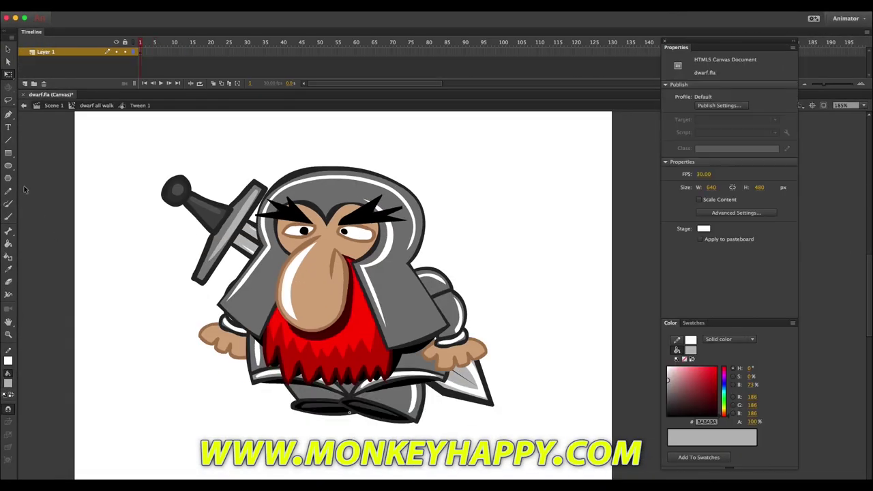
- Draw a larger black ground shadow ellipse at 67% alpha without an outline and convert it to a bitmap
click(8, 166)
drag(698, 402, 764, 440)
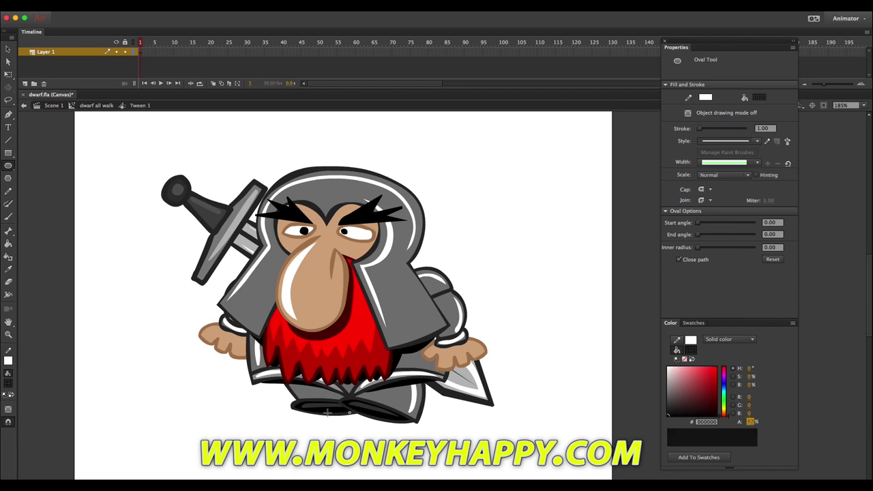
click(8, 49)
click(395, 398)
key(Delete)
right_click(447, 423)
click(477, 479)
- Leave the shadow symbol and test the movie in a full-screen browser window
double_click(64, 115)
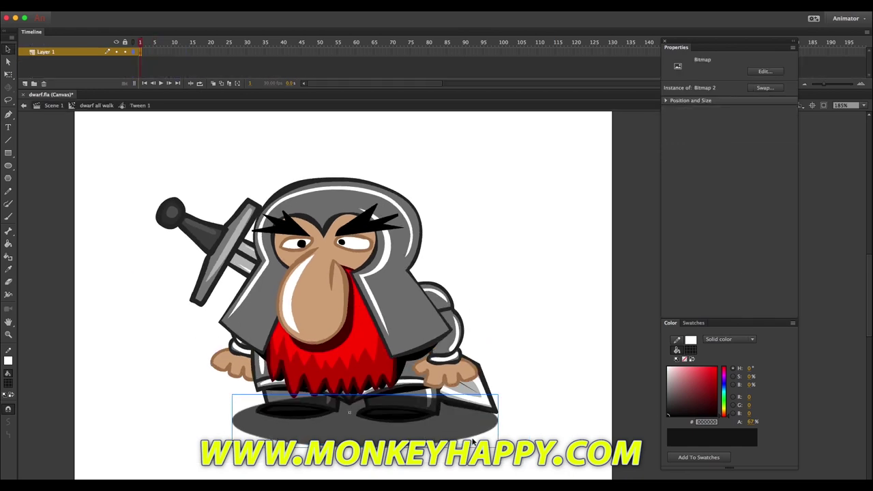
key(super+Return)
click(103, 18)
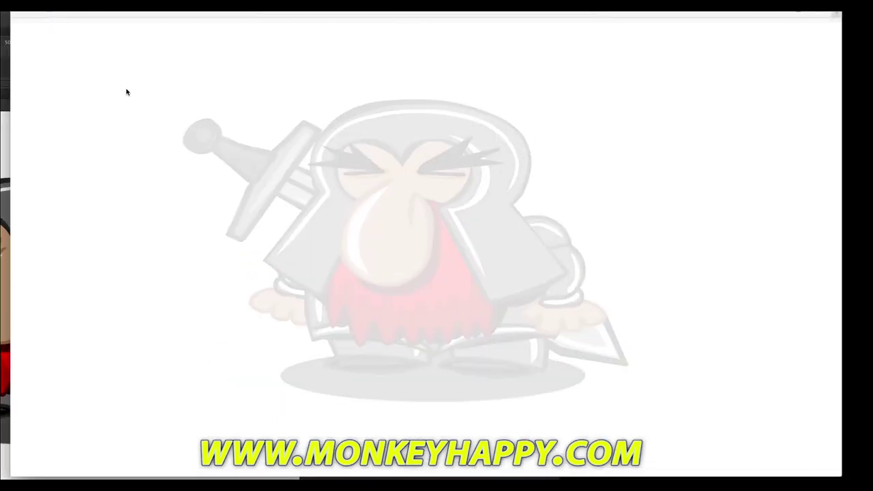